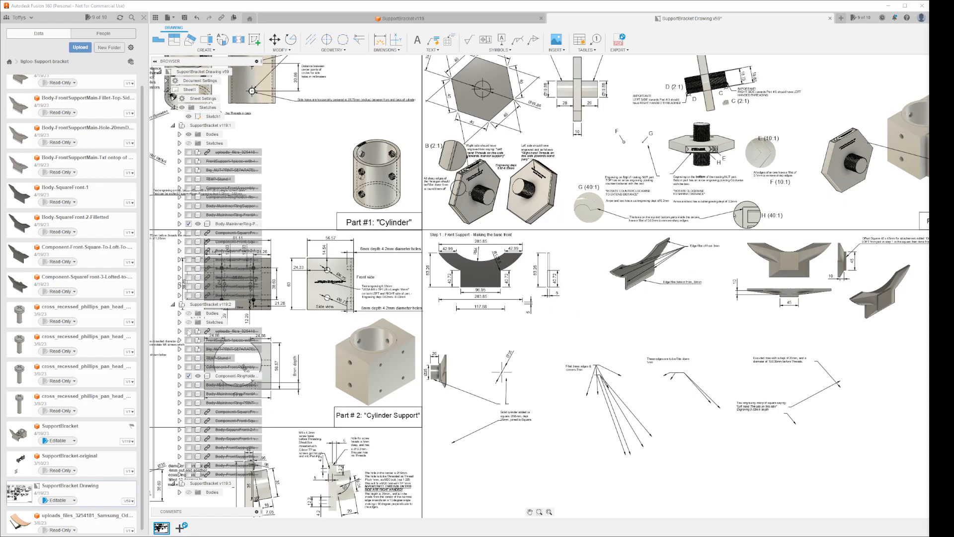
Collapse the SupportBracket v119:3 reference in the drawing's browser tree.
scroll(512, 416, "down", 2)
scroll(536, 340, "down", 3)
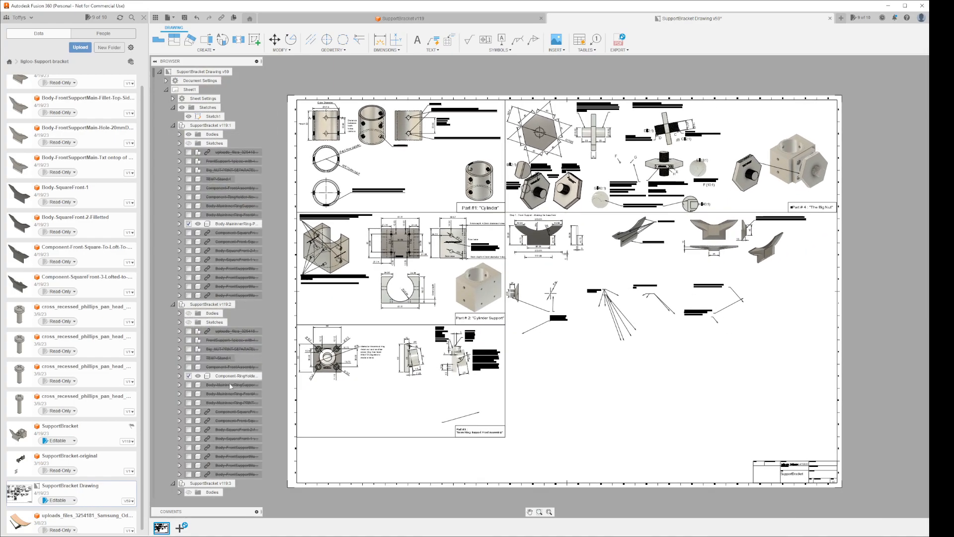
scroll(218, 373, "down", 3)
scroll(217, 373, "down", 3)
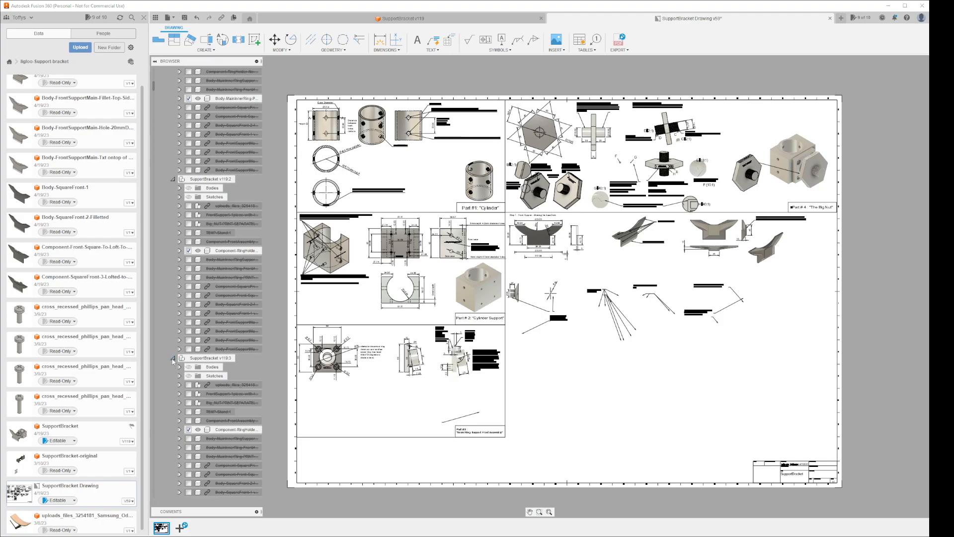
left_click(173, 359)
Collapse the Sketches folder and the SupportBracket references v119:1, v119:2, v119:4 and v119:5 in the browser tree.
scroll(185, 276, "up", 10)
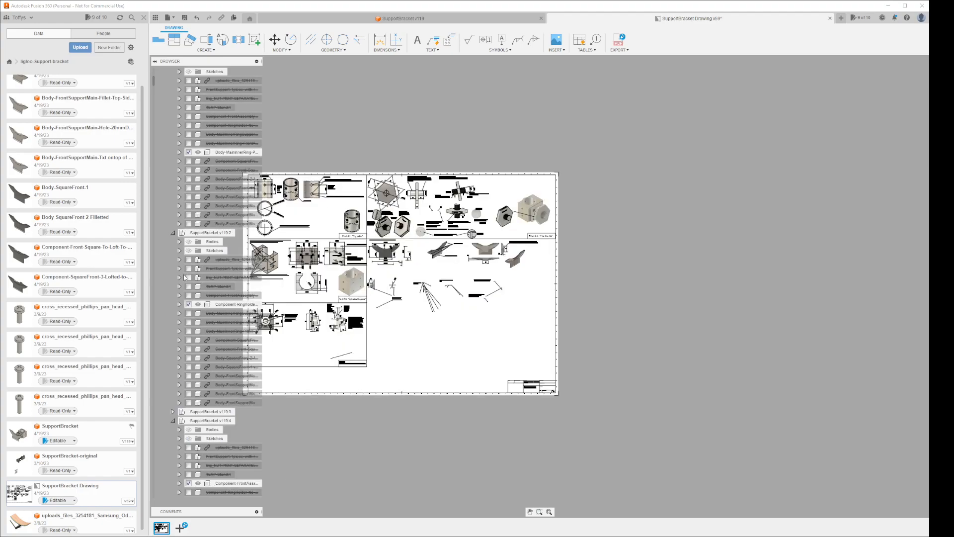
scroll(185, 278, "down", 5)
scroll(184, 278, "down", 3)
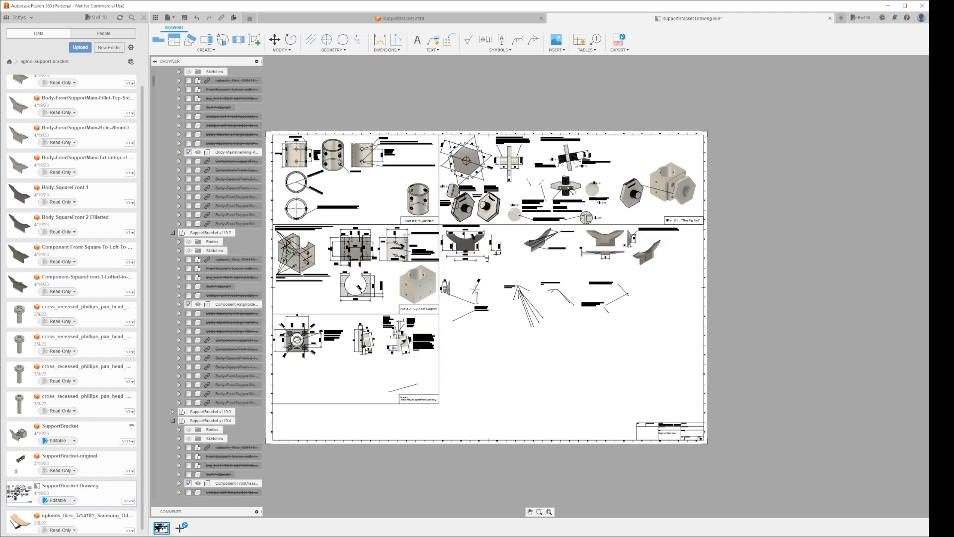
scroll(475, 362, "up", 1)
mouse_move(488, 358)
middle_mouse_down()
mouse_move(534, 328)
mouse_move(552, 293)
mouse_move(545, 268)
middle_mouse_up()
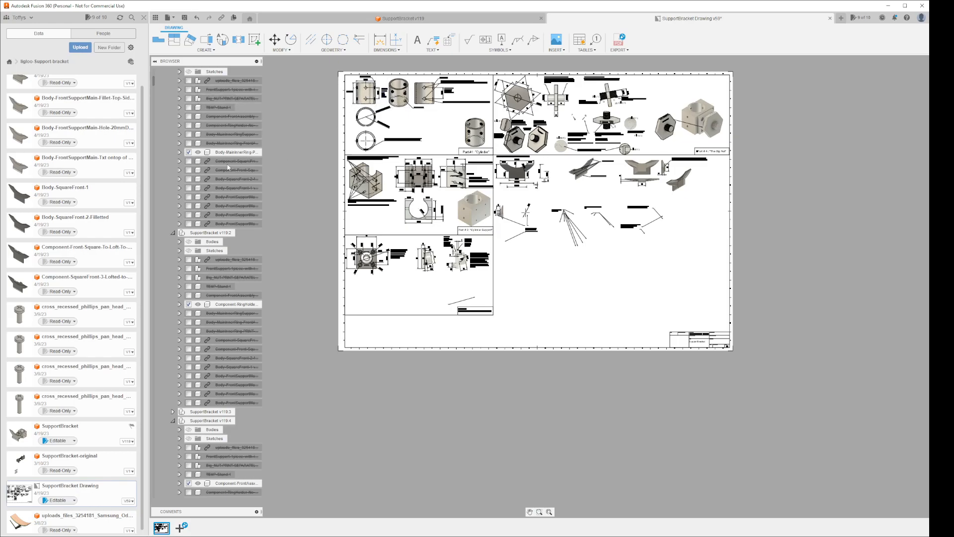
scroll(178, 99, "up", 3)
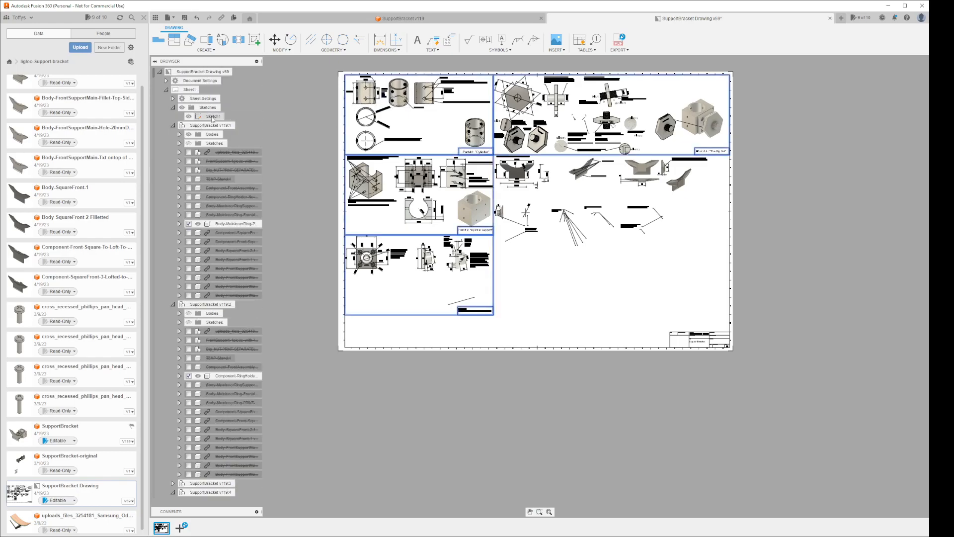
left_click(174, 126)
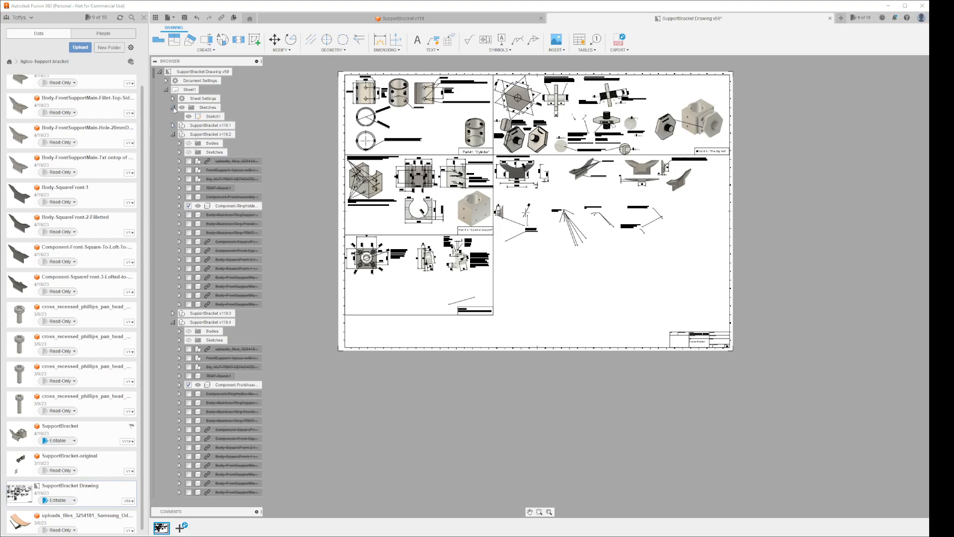
left_click(173, 108)
left_click(173, 126)
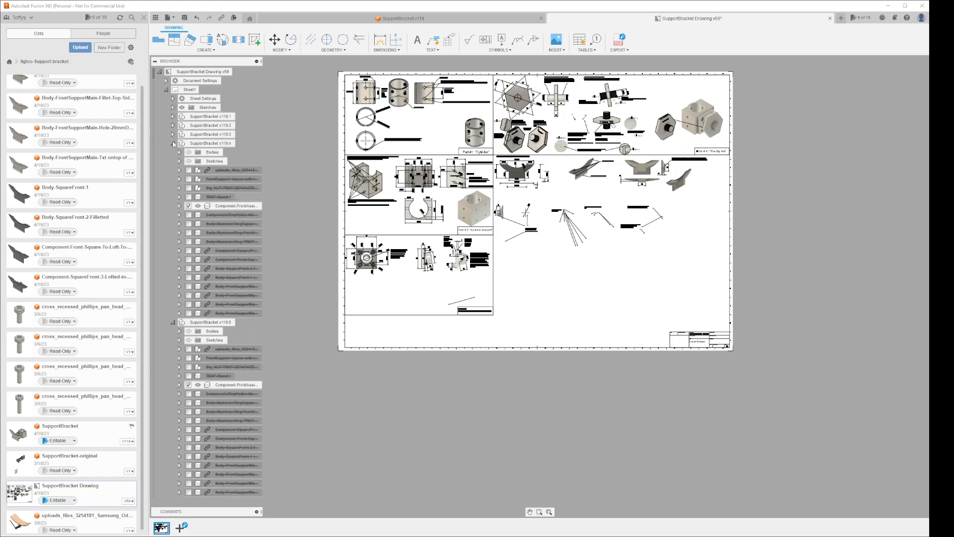
left_click(174, 144)
left_click(173, 152)
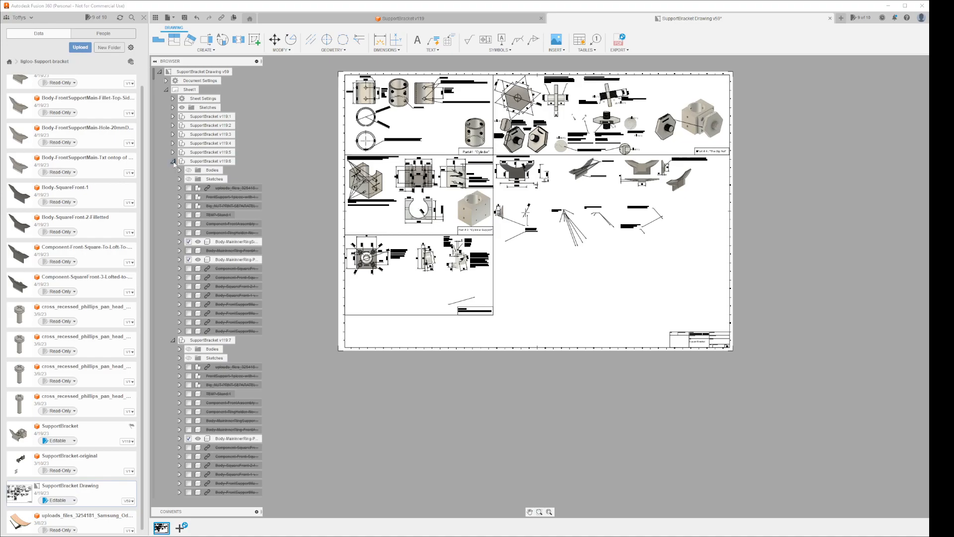
Collapse the SupportBracket references v119:6 through v119:15 in the browser tree.
left_click(174, 161)
left_click(174, 171)
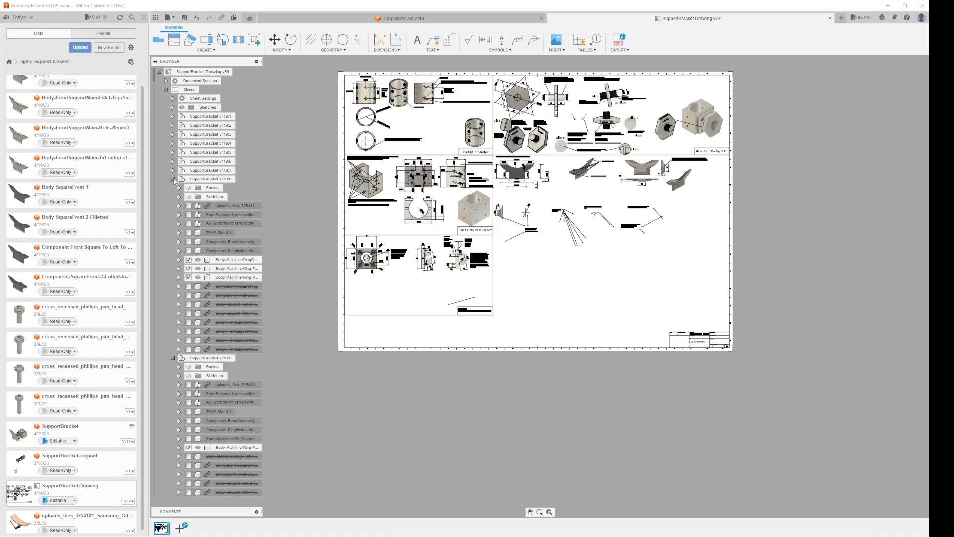
left_click(173, 179)
left_click(174, 188)
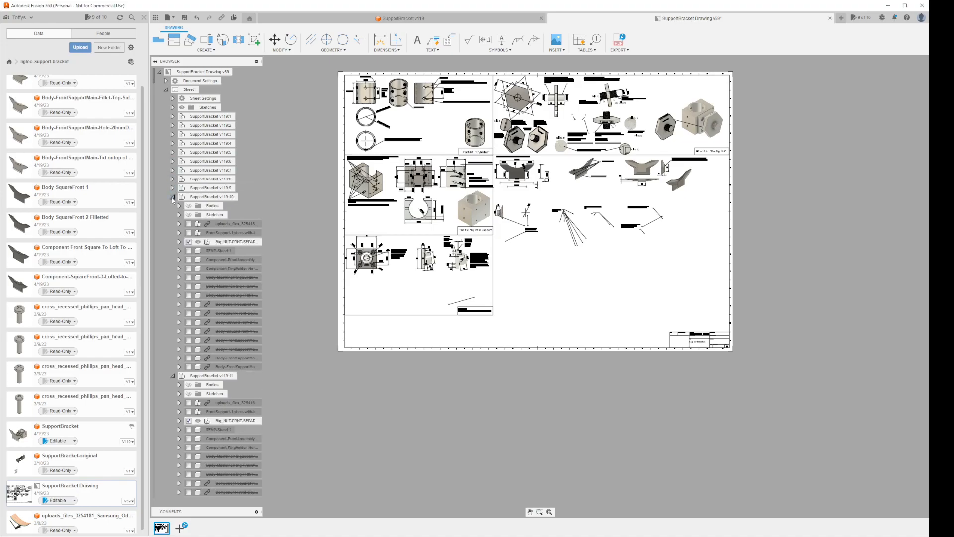
left_click(174, 198)
left_click(174, 206)
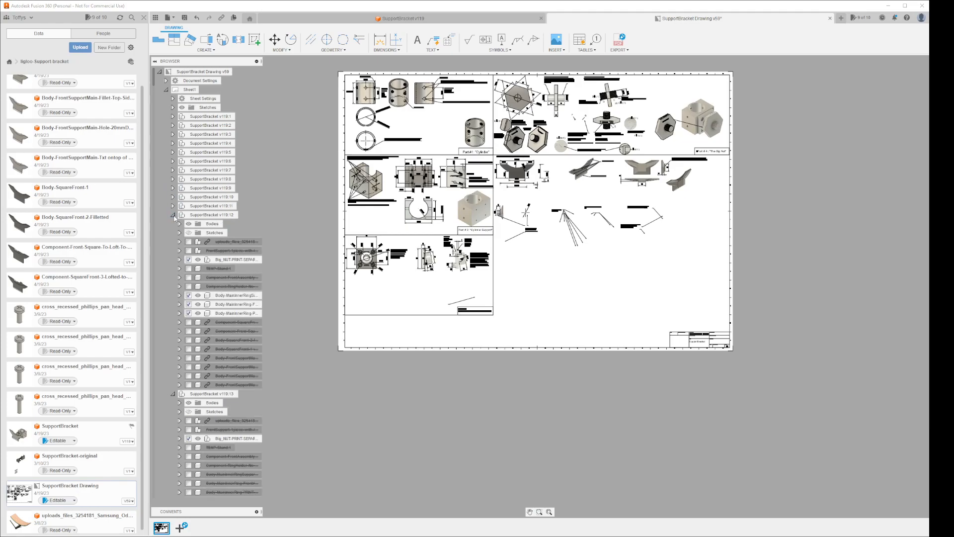
left_click(174, 216)
left_click(174, 224)
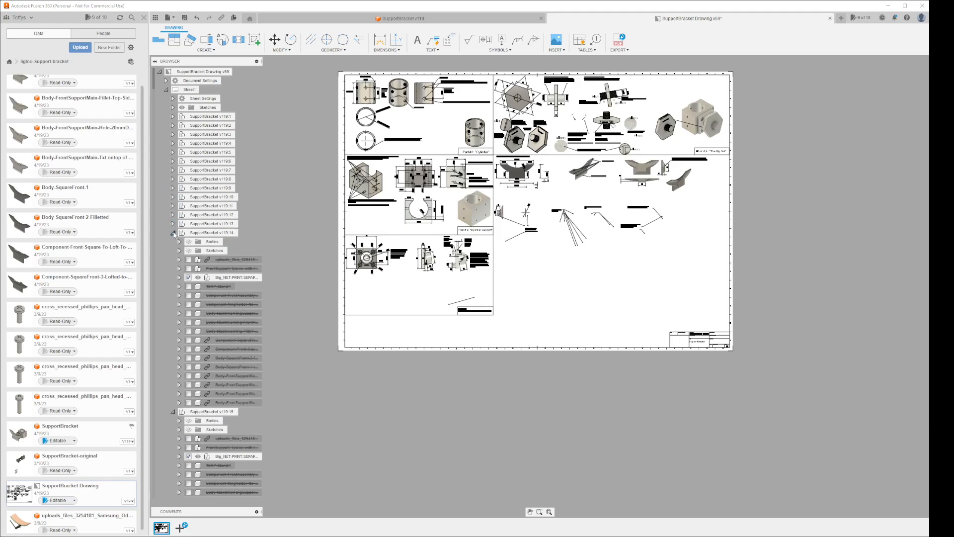
left_click(174, 233)
left_click(173, 242)
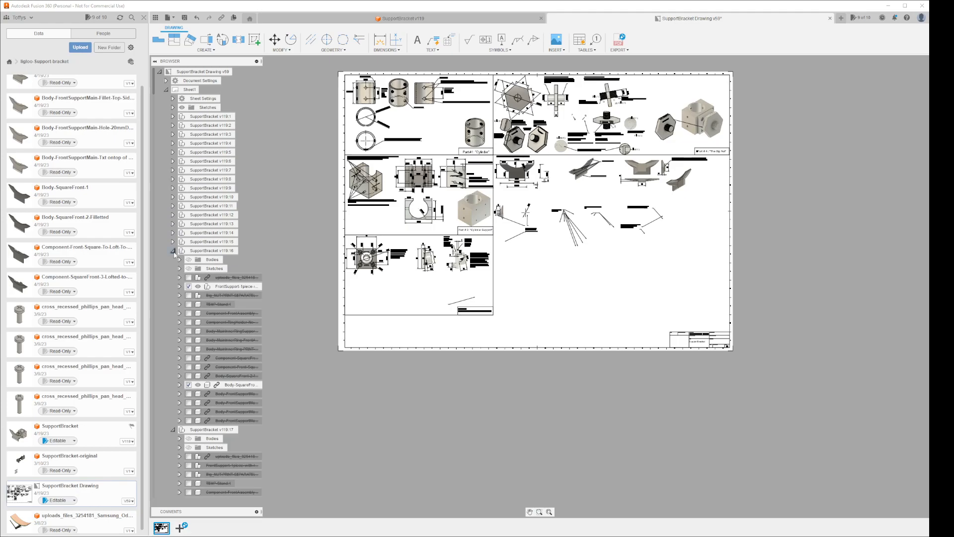
Collapse the SupportBracket references v119:16 through v119:24, and expand v119:24 again to show its components.
left_click(174, 250)
left_click(174, 259)
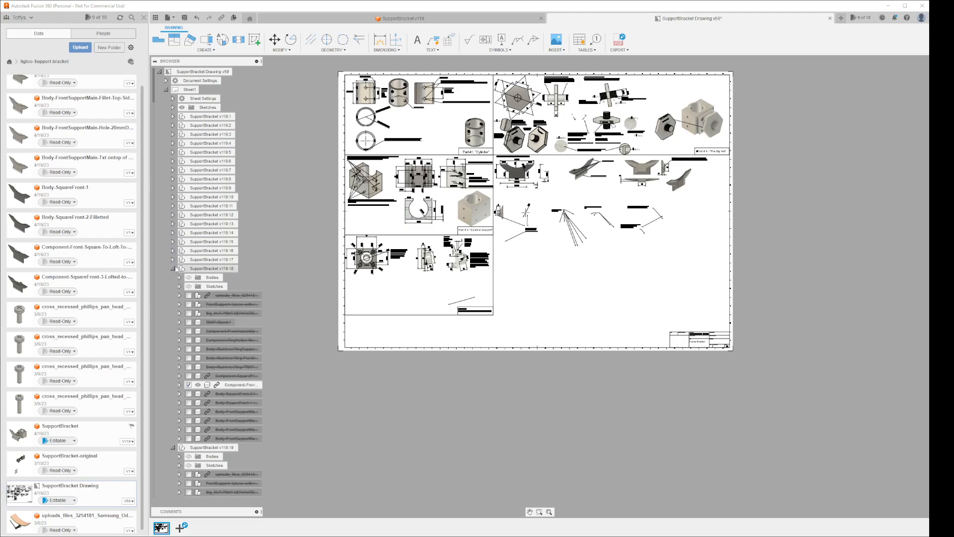
left_click(174, 268)
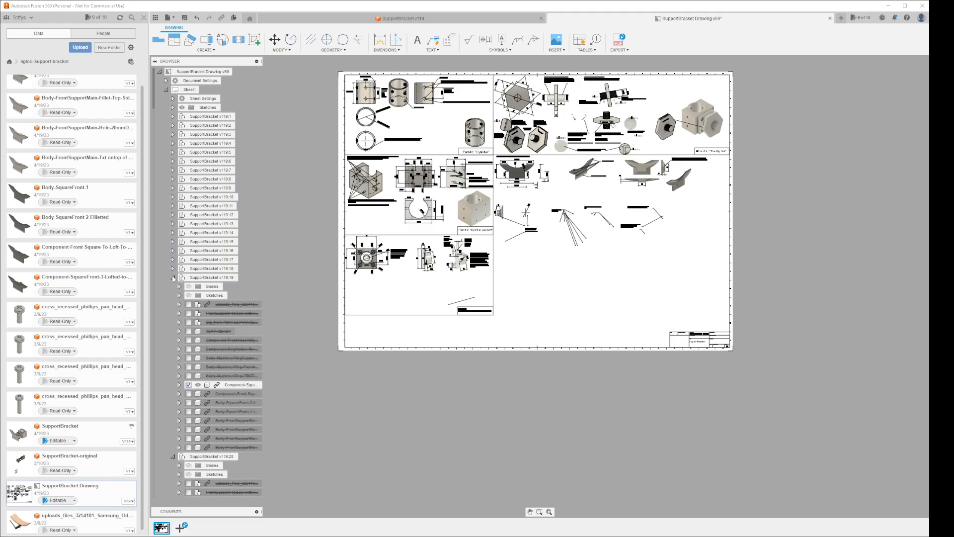
left_click(174, 277)
left_click(174, 287)
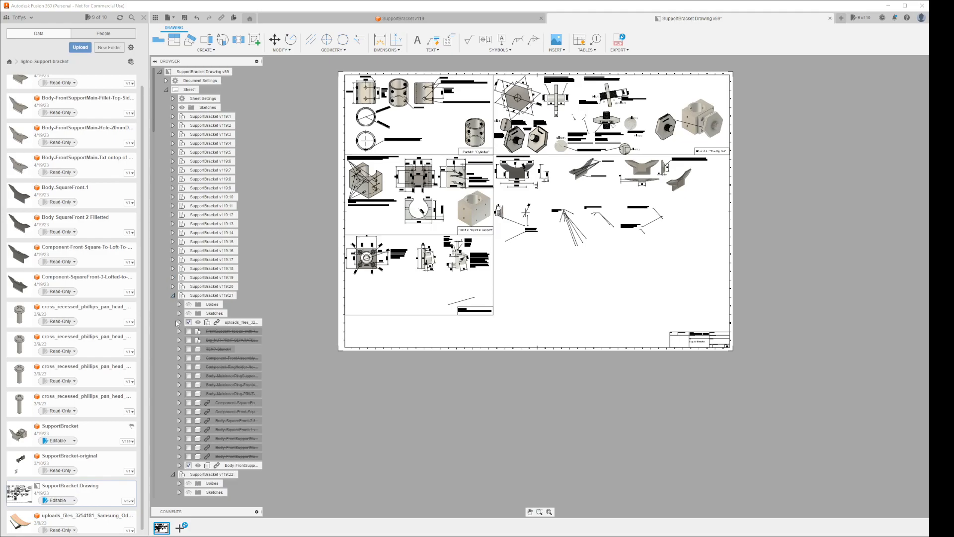
left_click(173, 296)
left_click(174, 304)
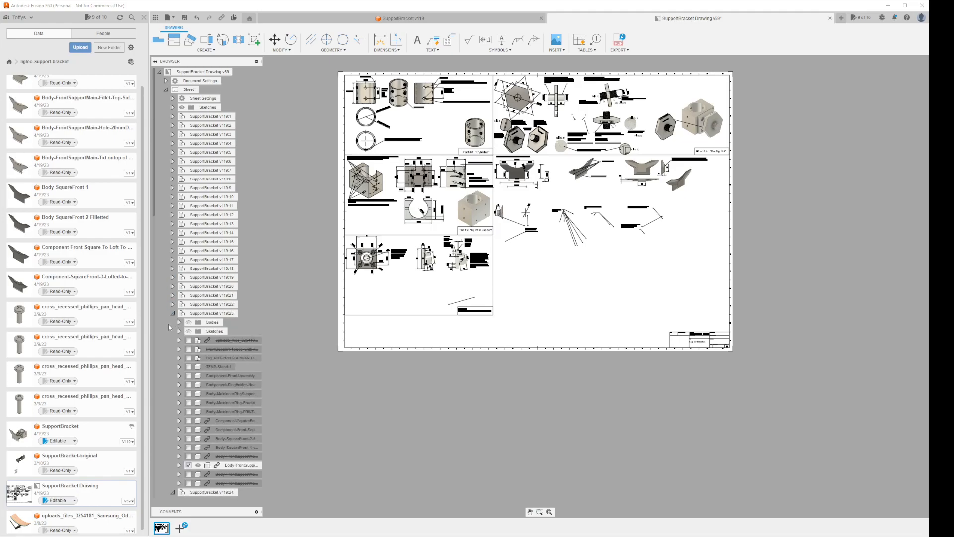
left_click(173, 313)
left_click(173, 322)
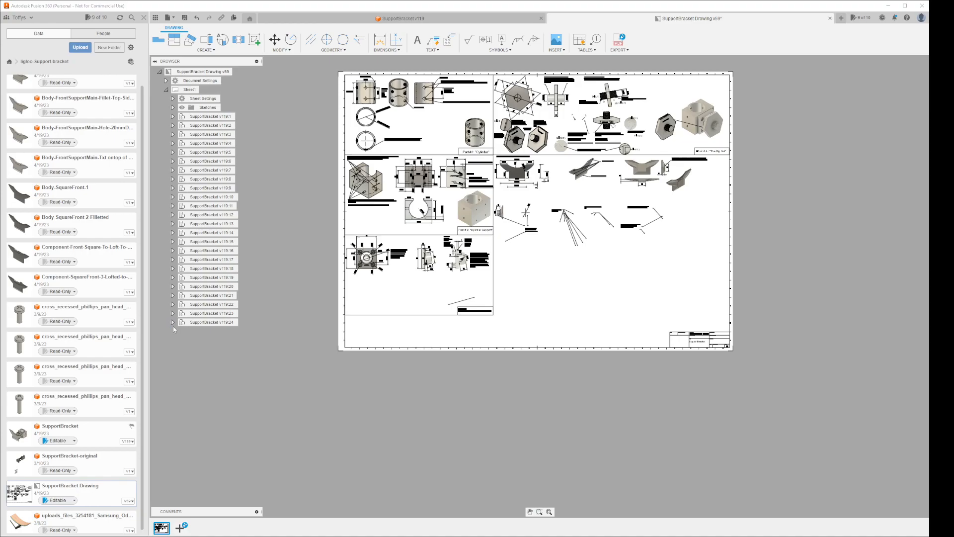
left_click(174, 322)
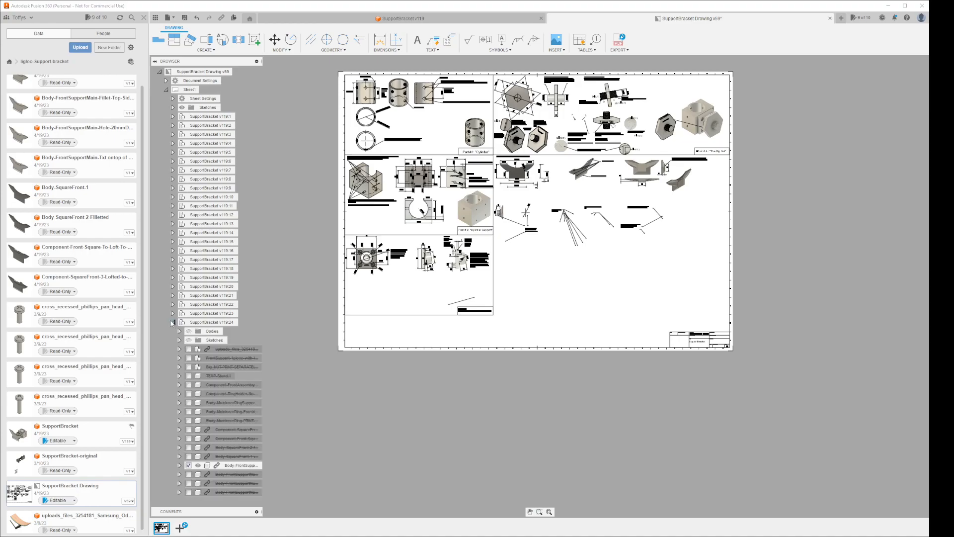
left_click(443, 21)
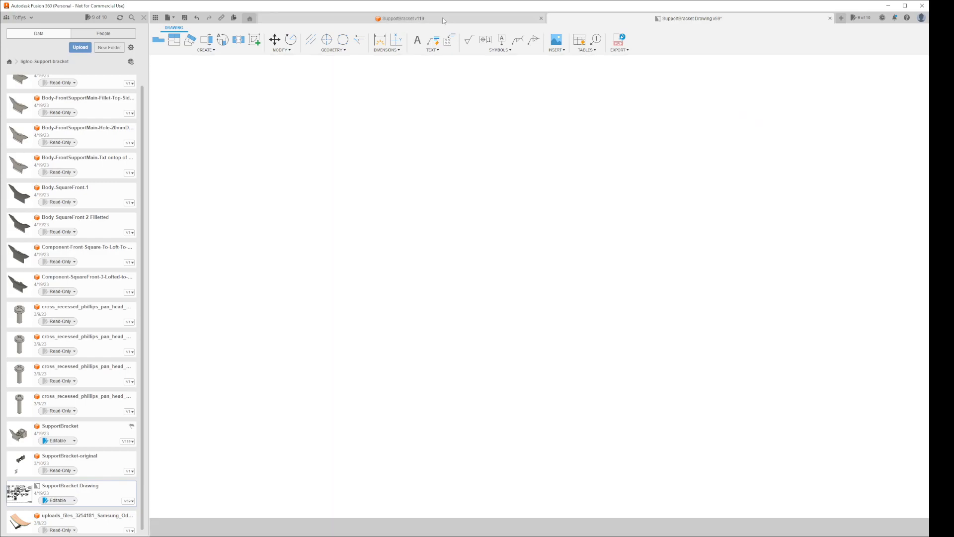
left_click(665, 21)
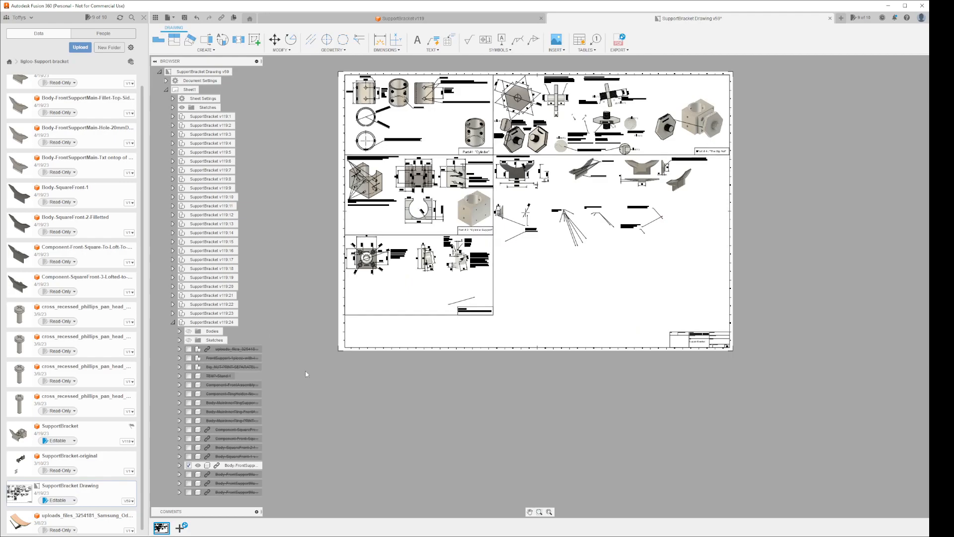
scroll(567, 208, "down", 2)
scroll(565, 207, "up", 2)
scroll(565, 209, "up", 4)
scroll(566, 210, "down", 2)
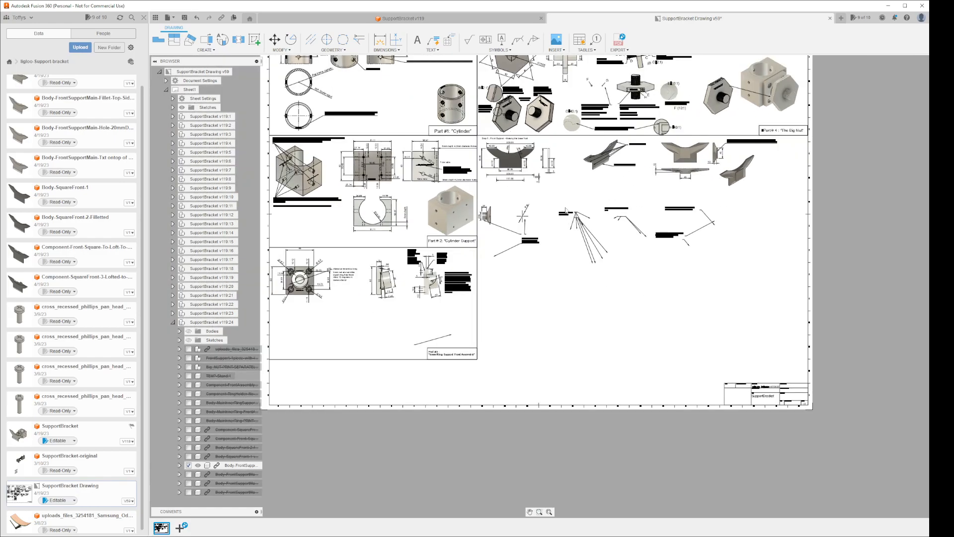
Undo the recent drawing changes one after another to bring back the missing front support views.
left_click(197, 19)
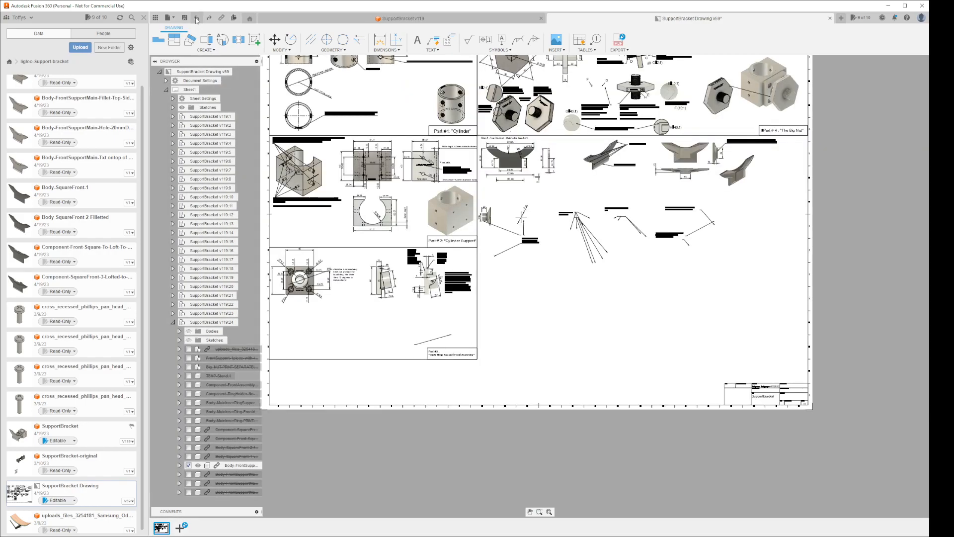
left_click(196, 19)
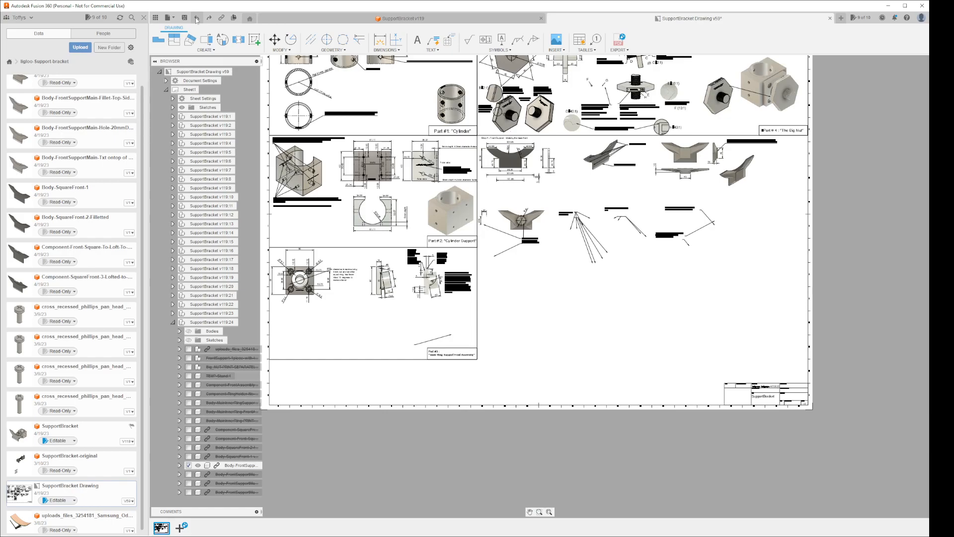
left_click(196, 18)
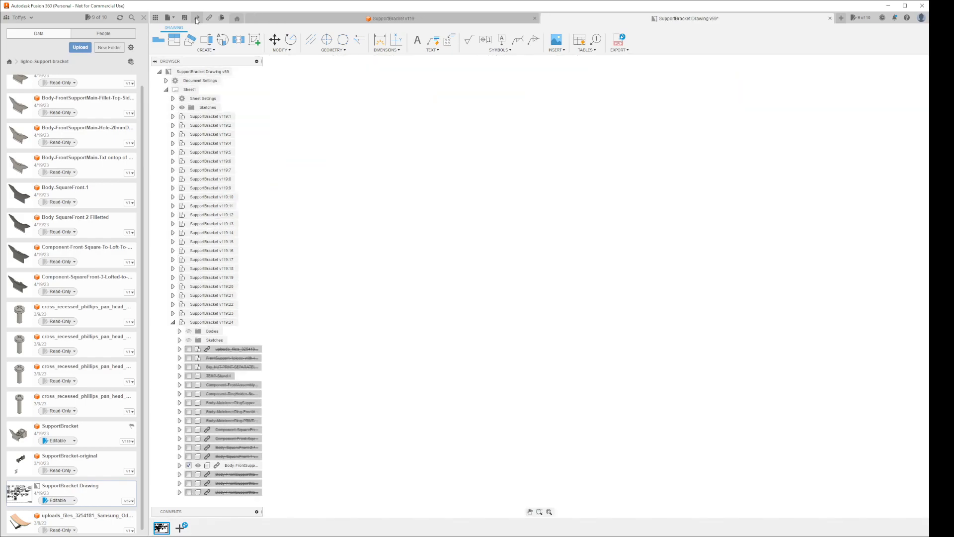
left_click(197, 19)
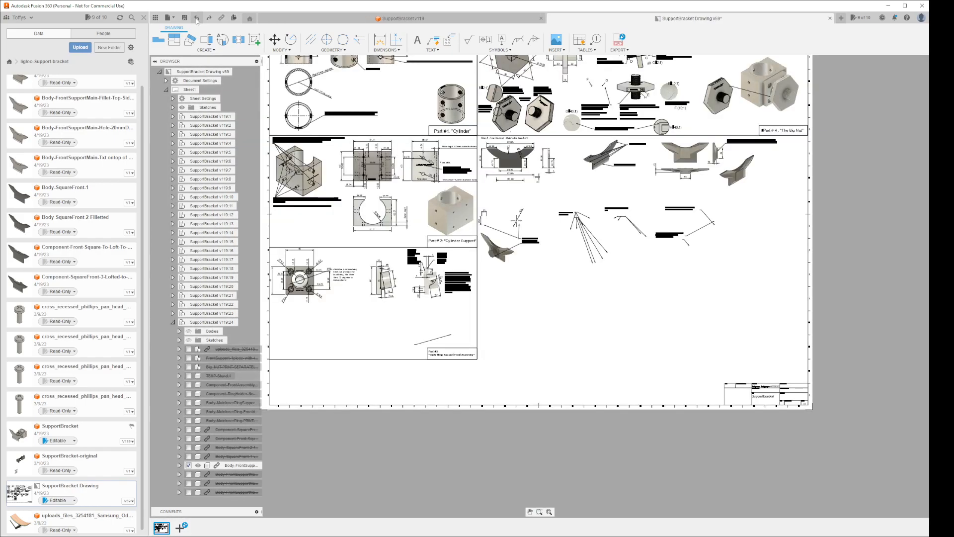
left_click(196, 19)
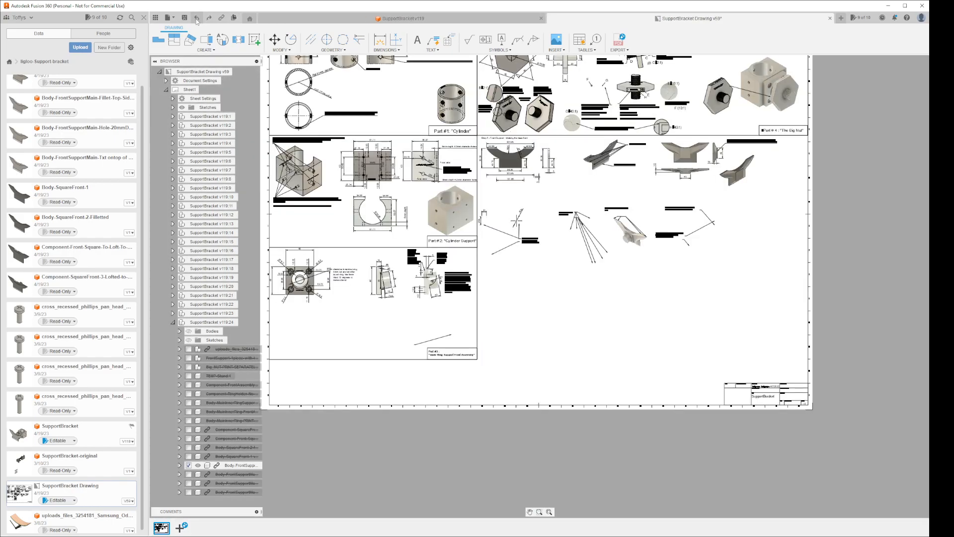
left_click(196, 18)
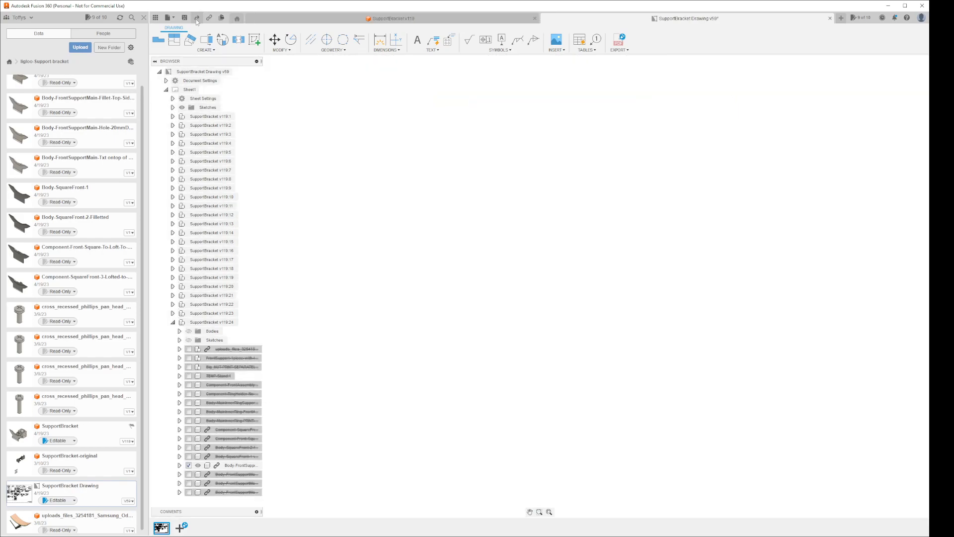
left_click(196, 19)
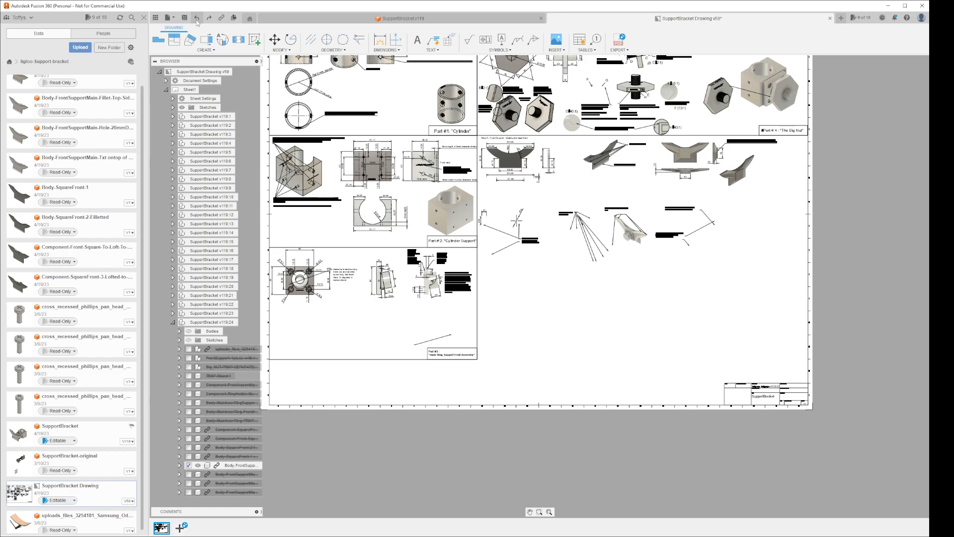
left_click(197, 20)
left_click(198, 19)
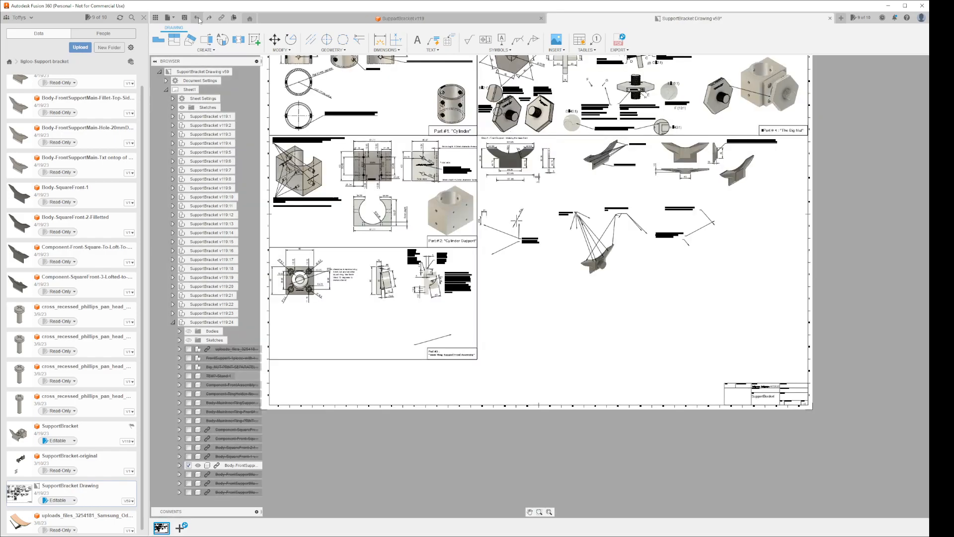
left_click(198, 19)
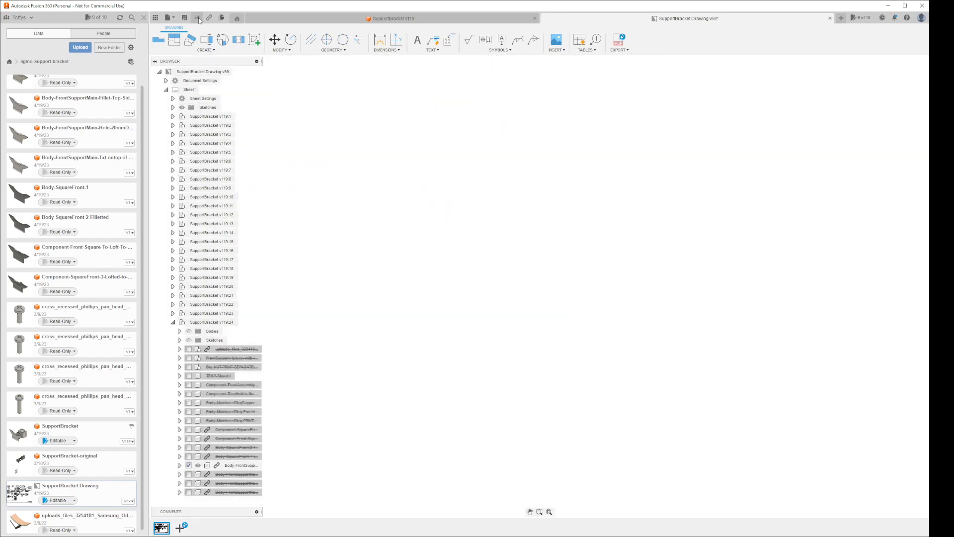
left_click(199, 19)
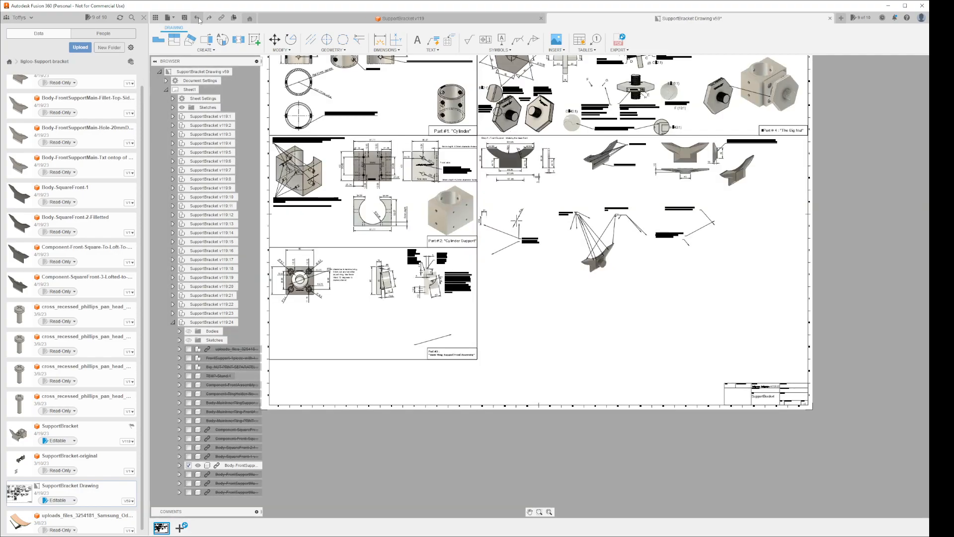
left_click(199, 20)
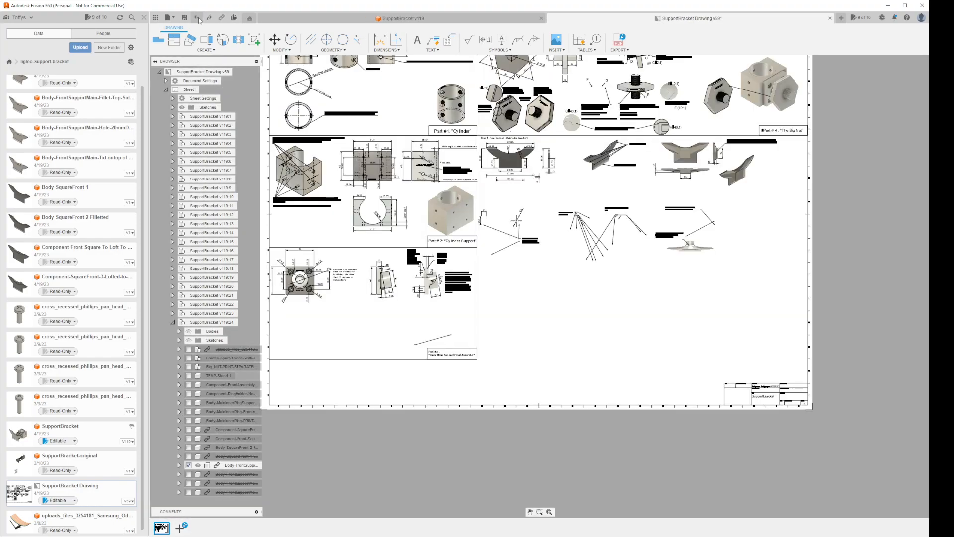
left_click(198, 20)
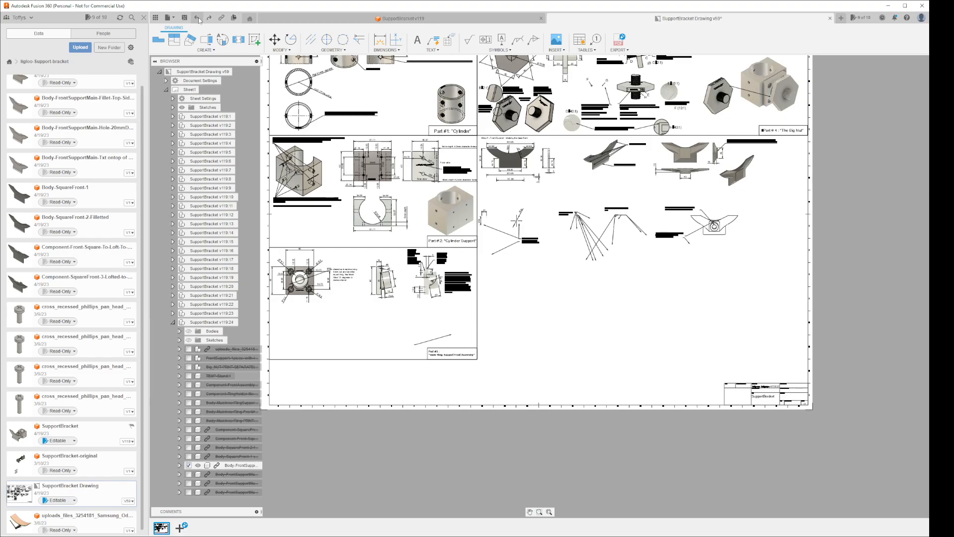
left_click(198, 19)
left_click(198, 19)
left_click(198, 20)
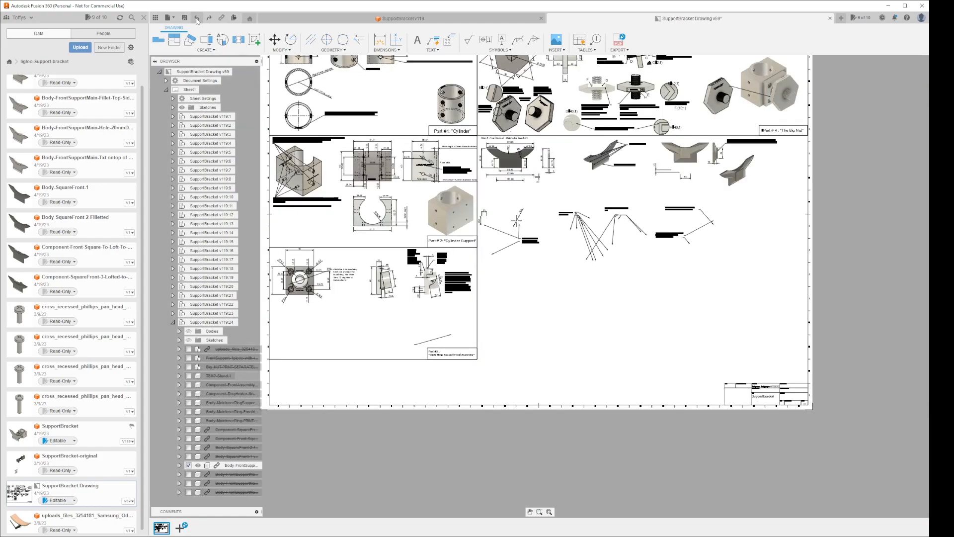
left_click(197, 20)
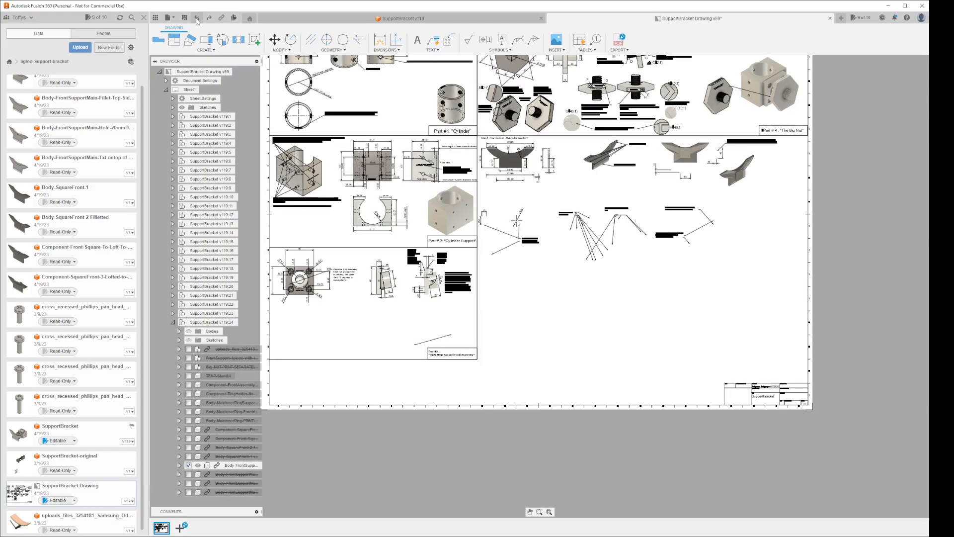
left_click(198, 20)
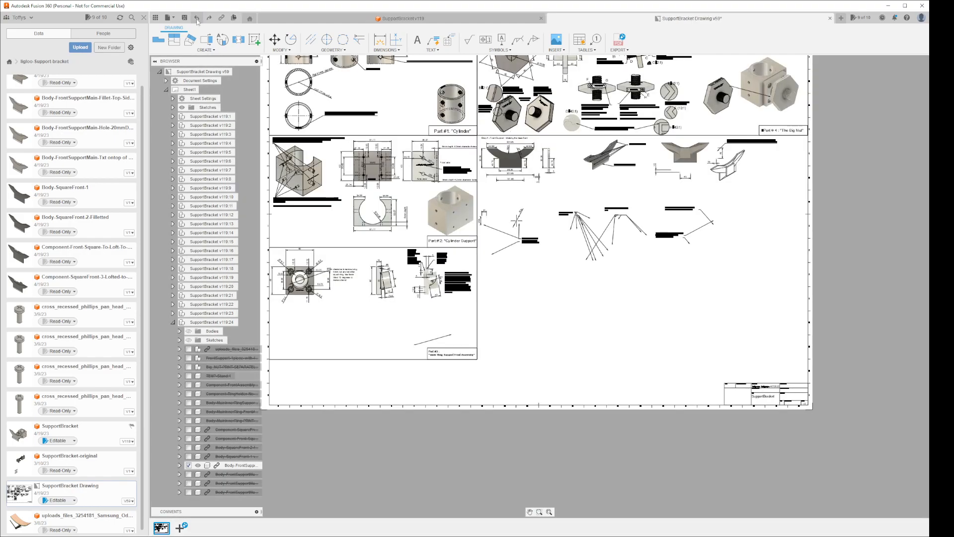
left_click(197, 20)
left_click(197, 19)
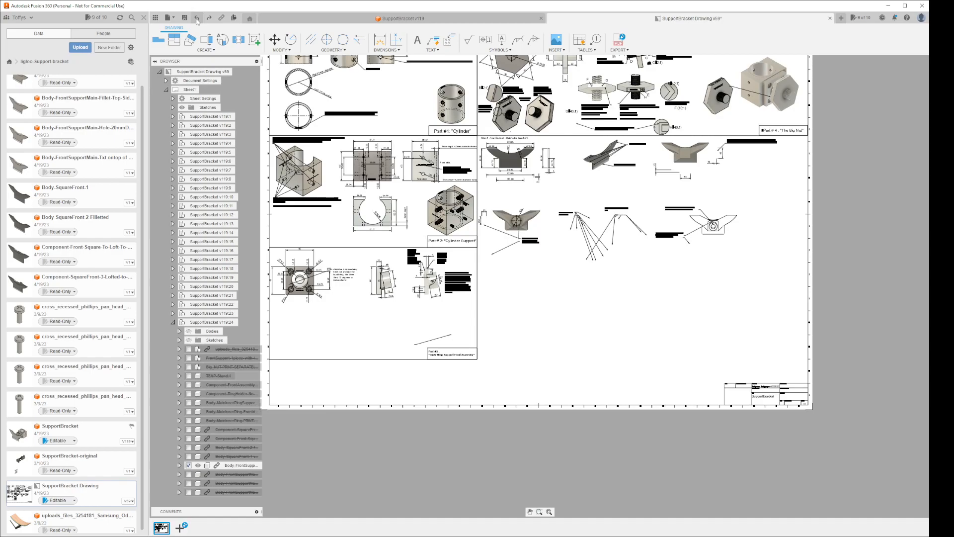
left_click(196, 20)
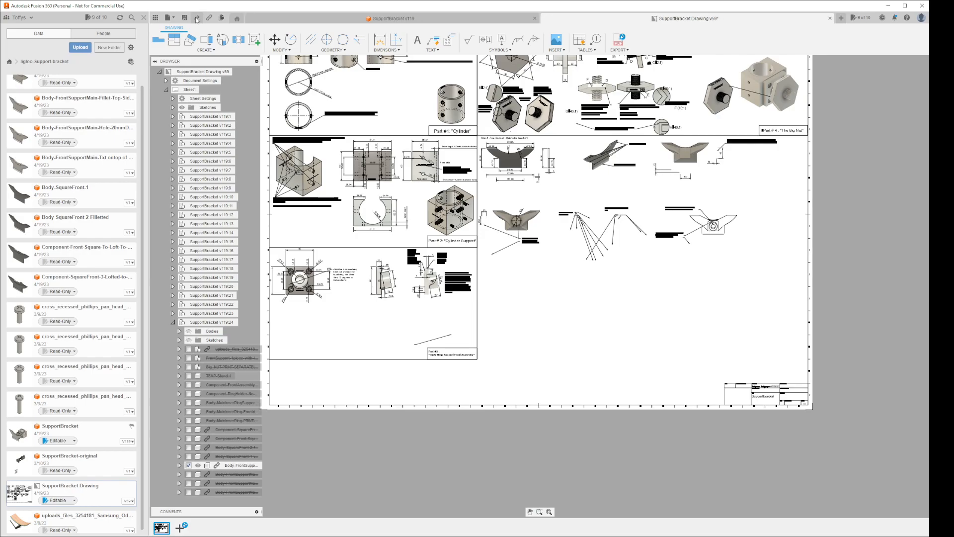
Alternately undo and redo the latest change to the drawing views to compare the two states.
left_click(197, 20)
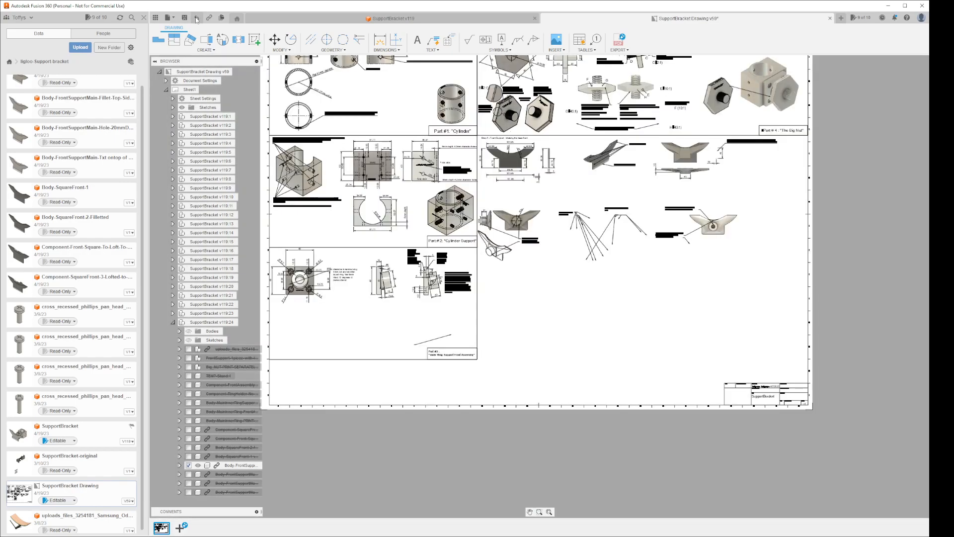
left_click(197, 20)
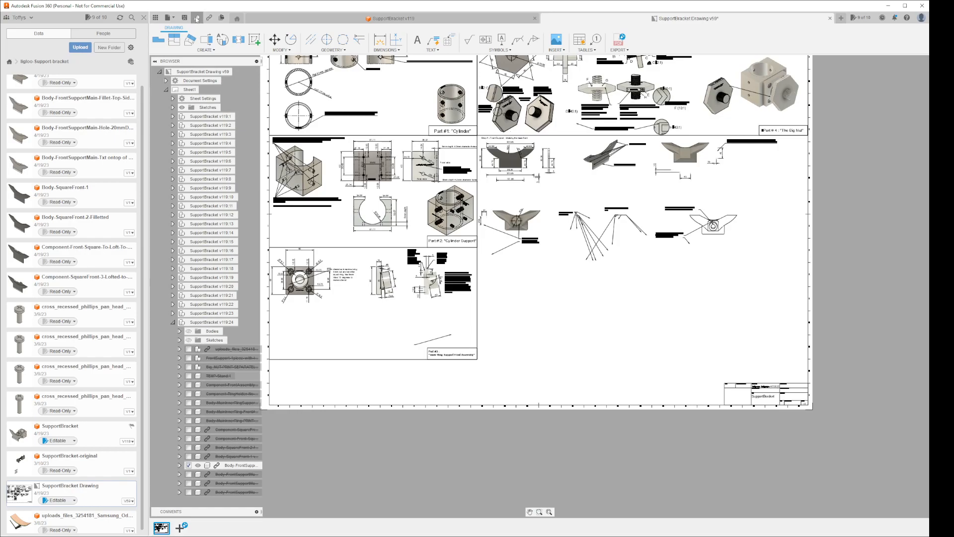
left_click(197, 20)
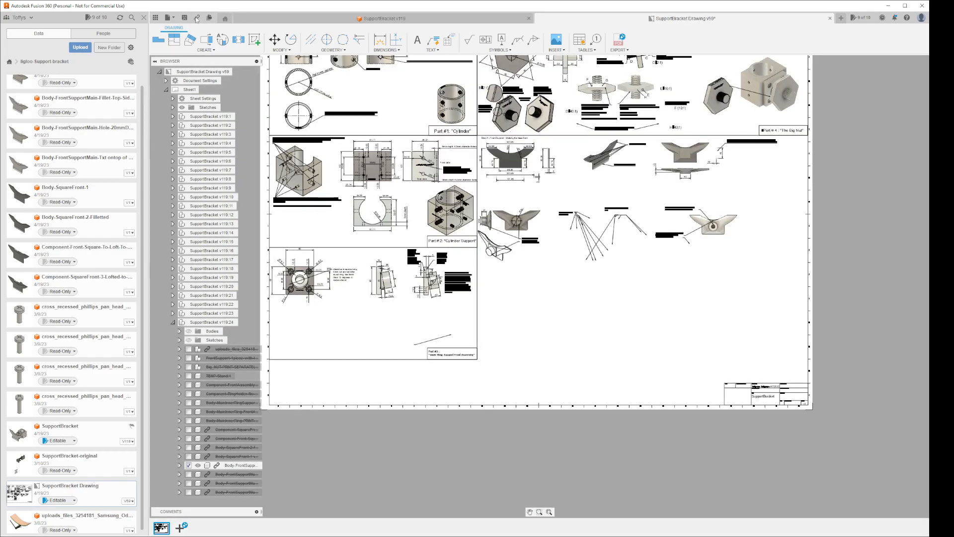
left_click(197, 20)
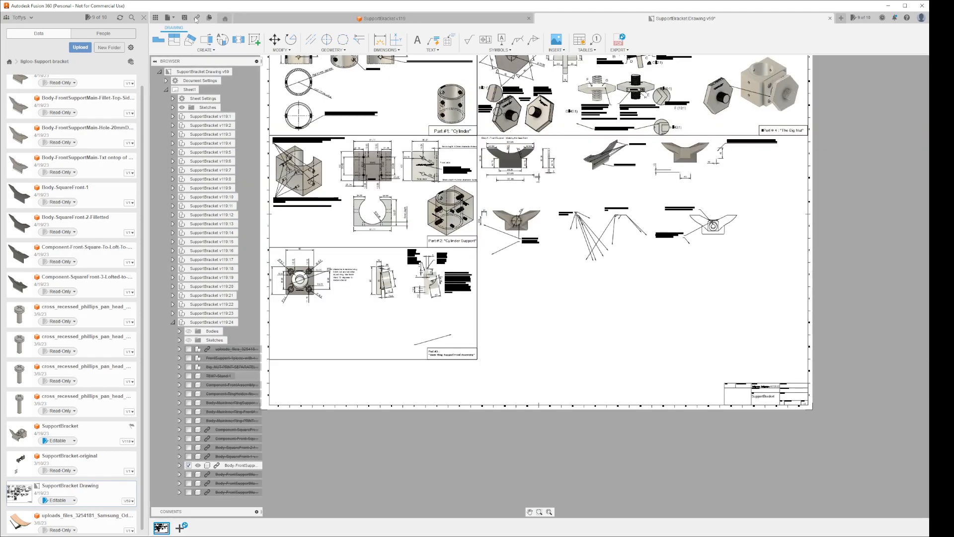
left_click(195, 21)
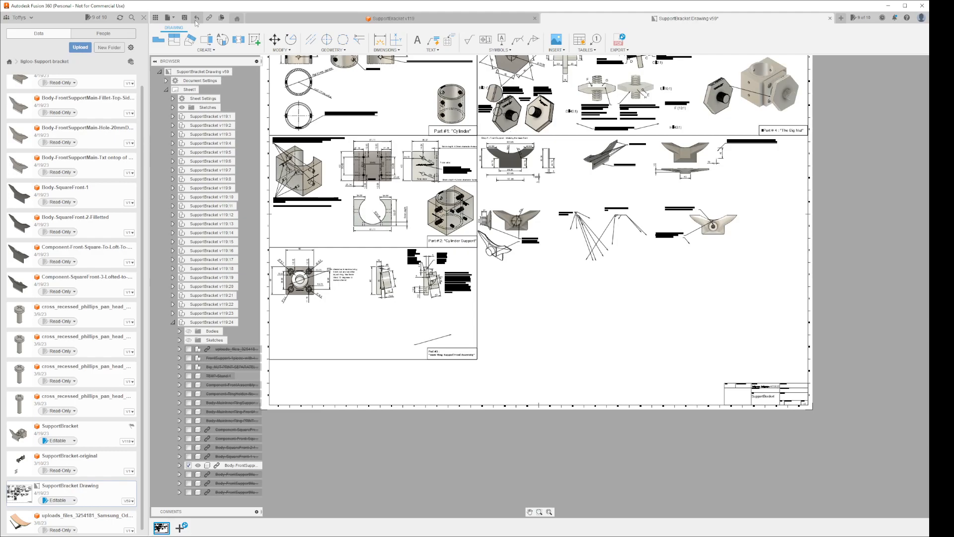
left_click(197, 21)
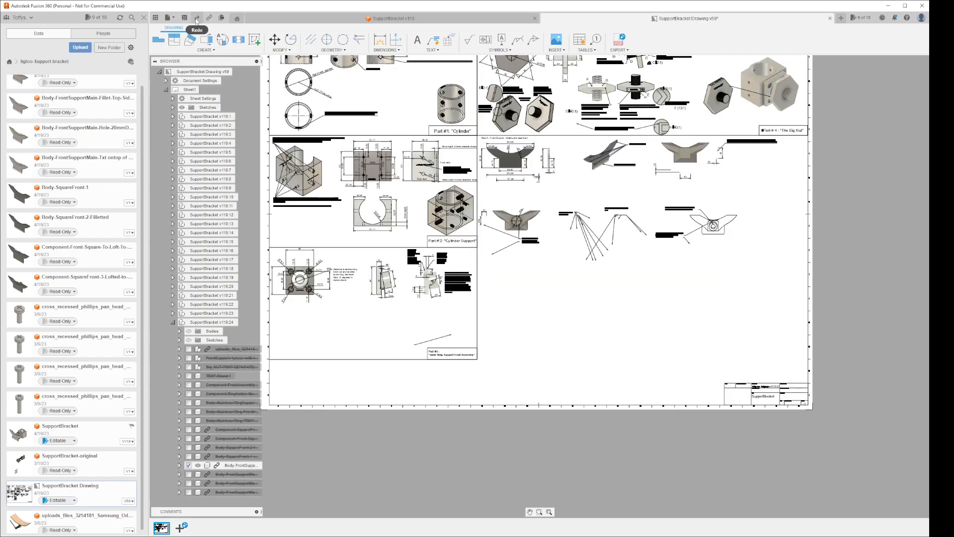
left_click(197, 21)
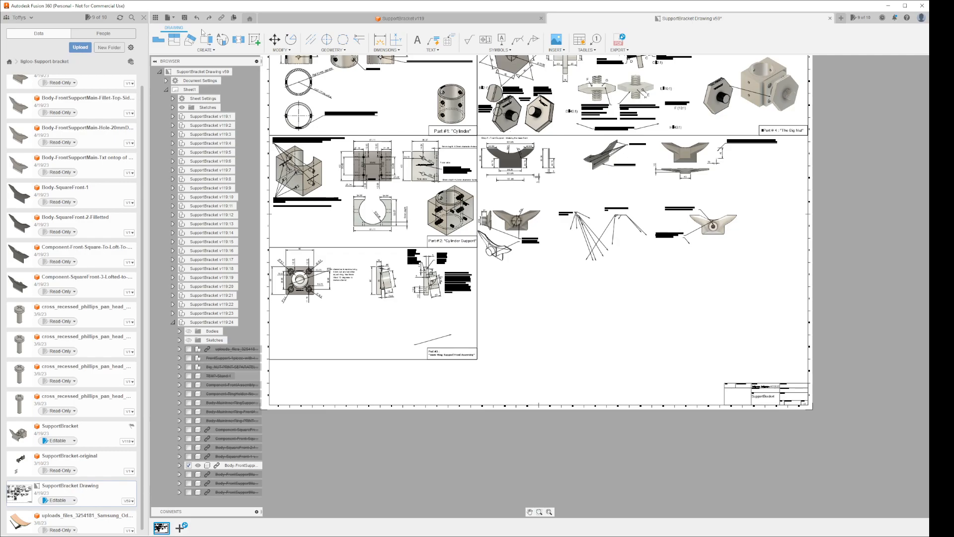
Undo further earlier changes to the drawing views, back through the Big Nut and inner ring support assembly sections.
left_click(197, 19)
left_click(198, 18)
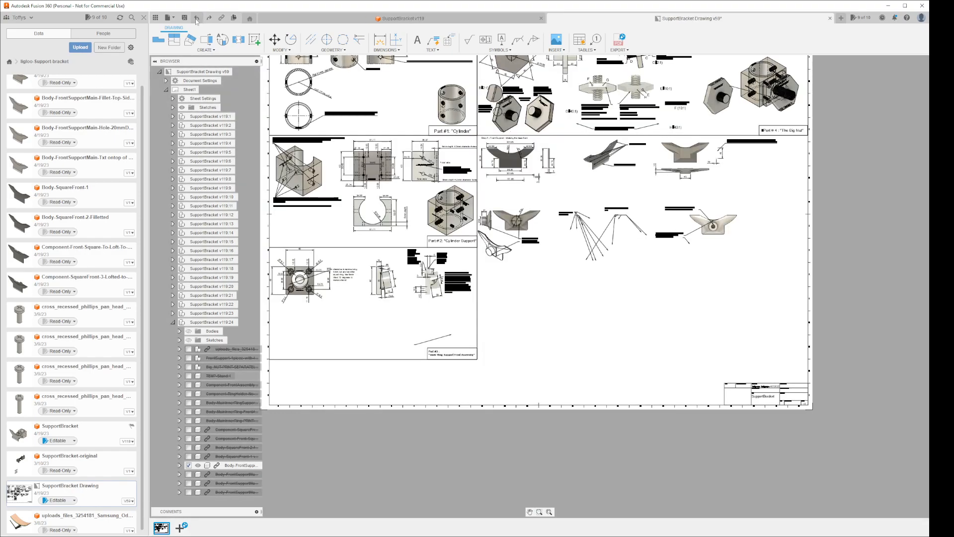
left_click(197, 20)
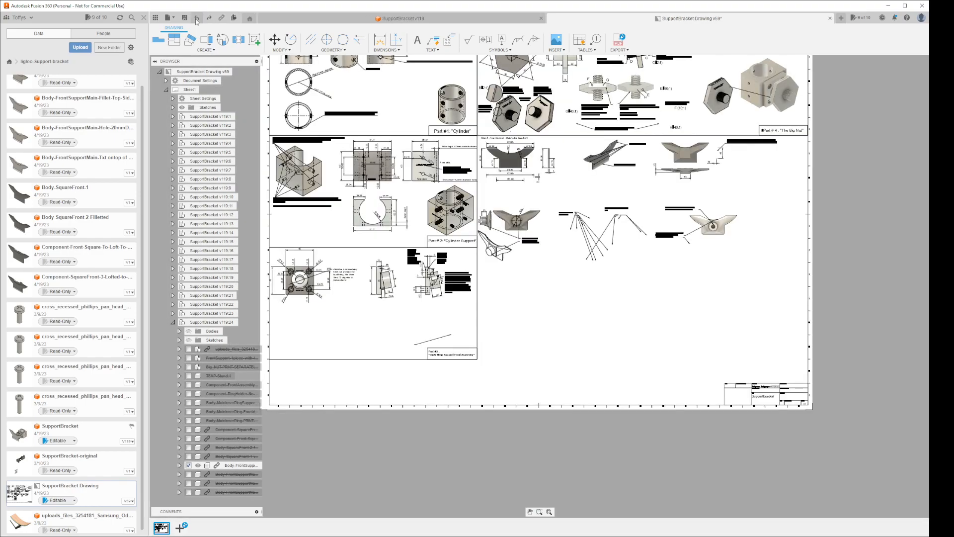
left_click(197, 20)
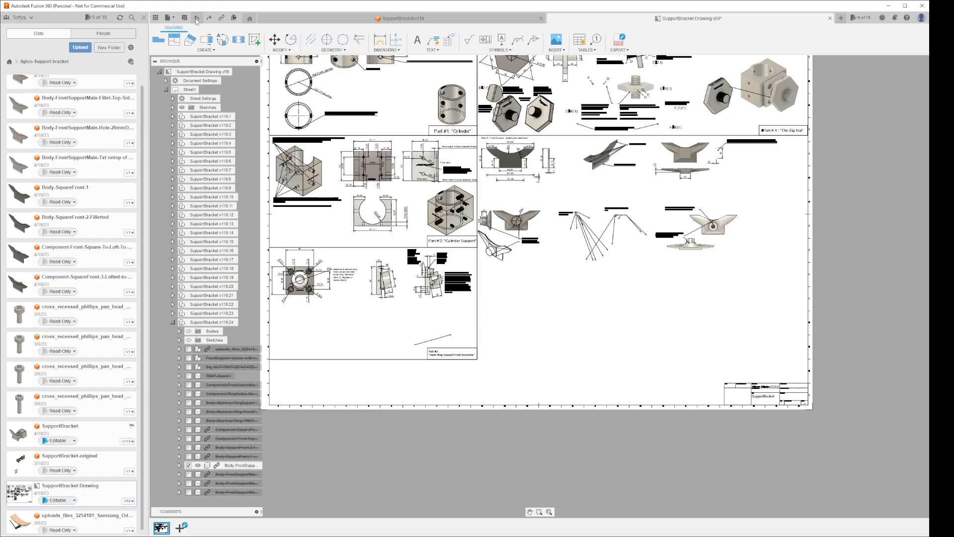
left_click(196, 20)
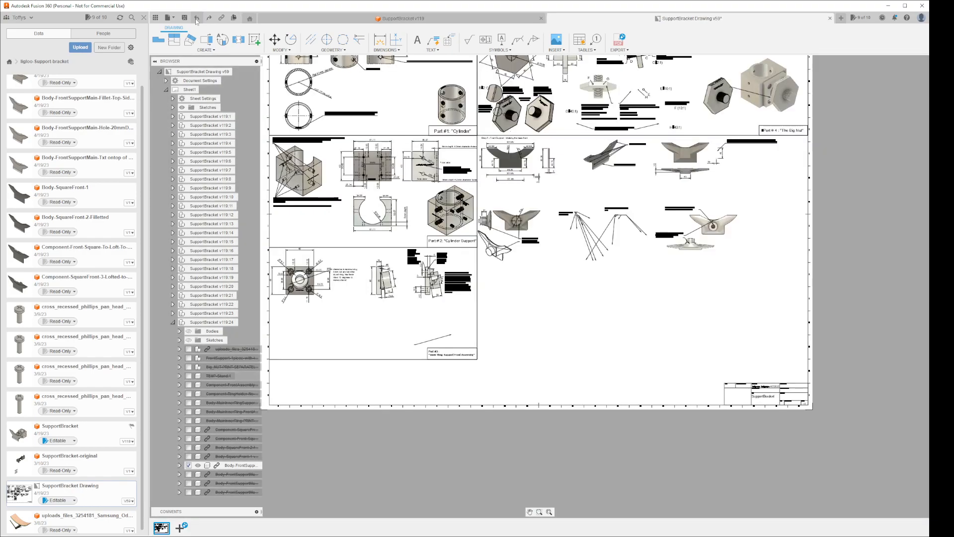
left_click(197, 20)
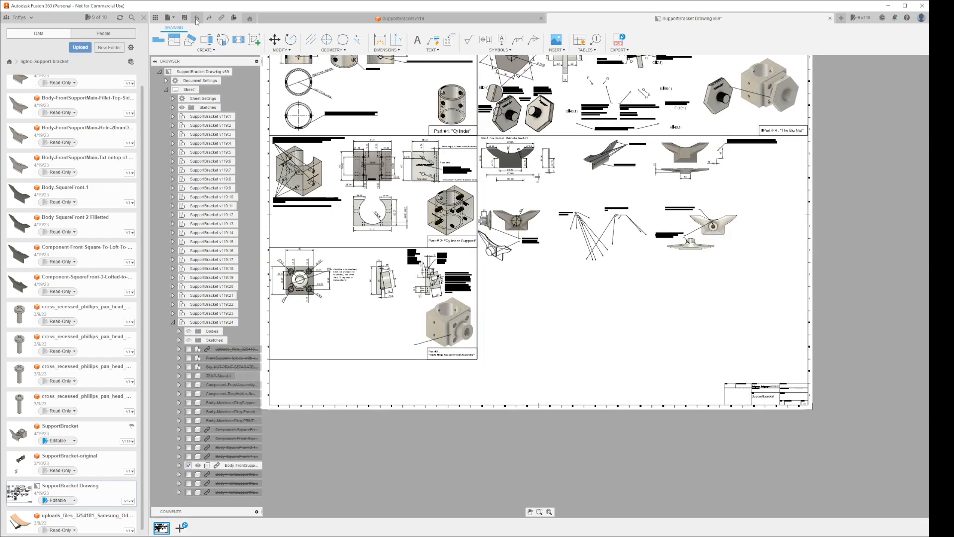
left_click(197, 20)
left_click(197, 20)
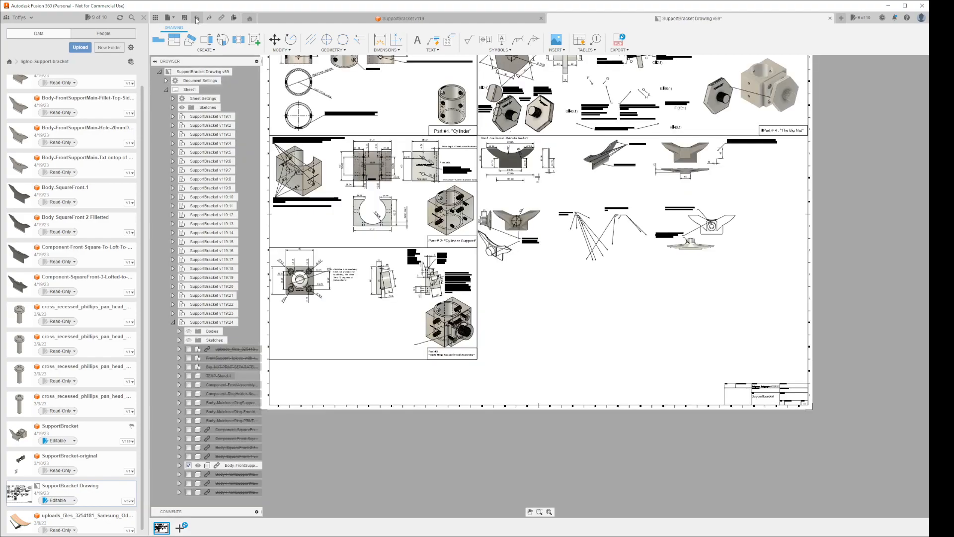
left_click(197, 20)
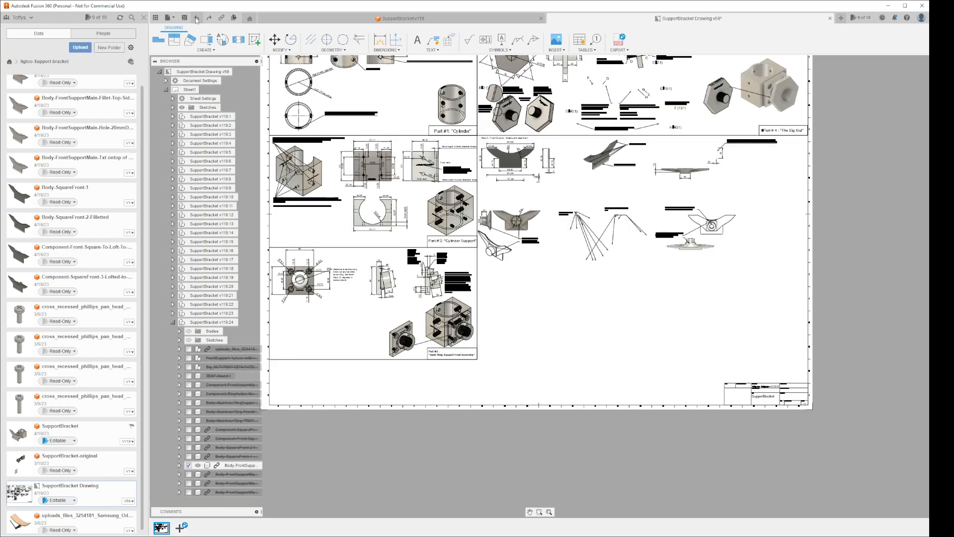
Close the SupportBracket Drawing without saving, reopen its stored version and inspect the front support views.
left_click(830, 18)
left_click(517, 287)
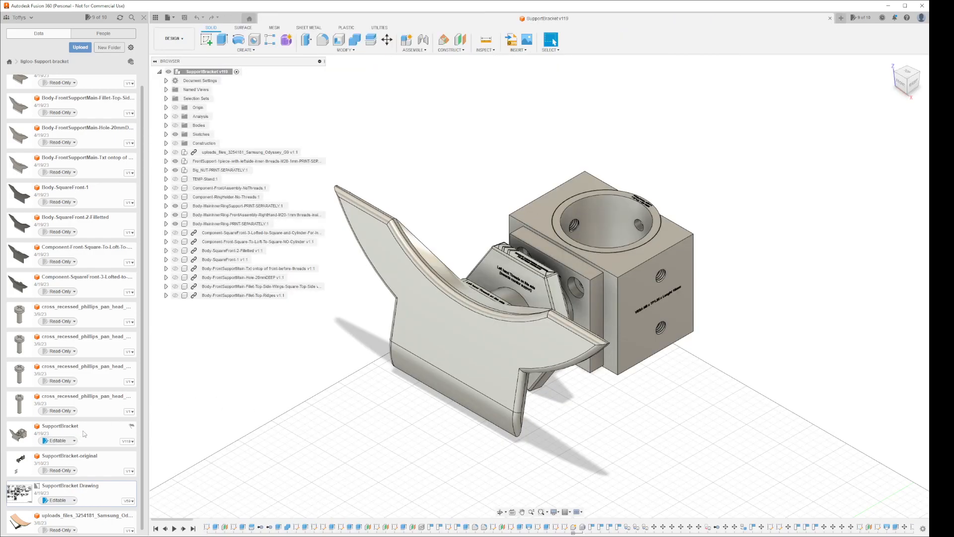
double_click(92, 497)
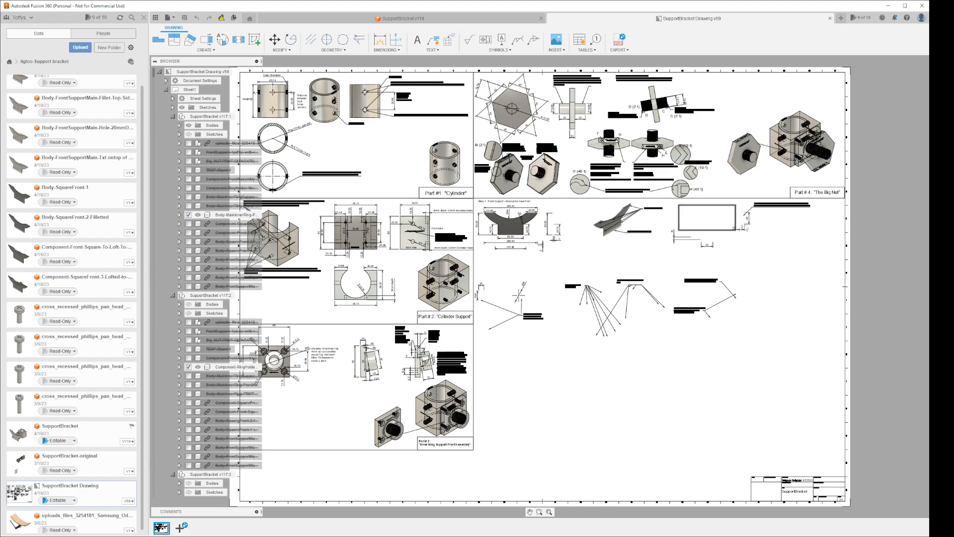
left_click(760, 239)
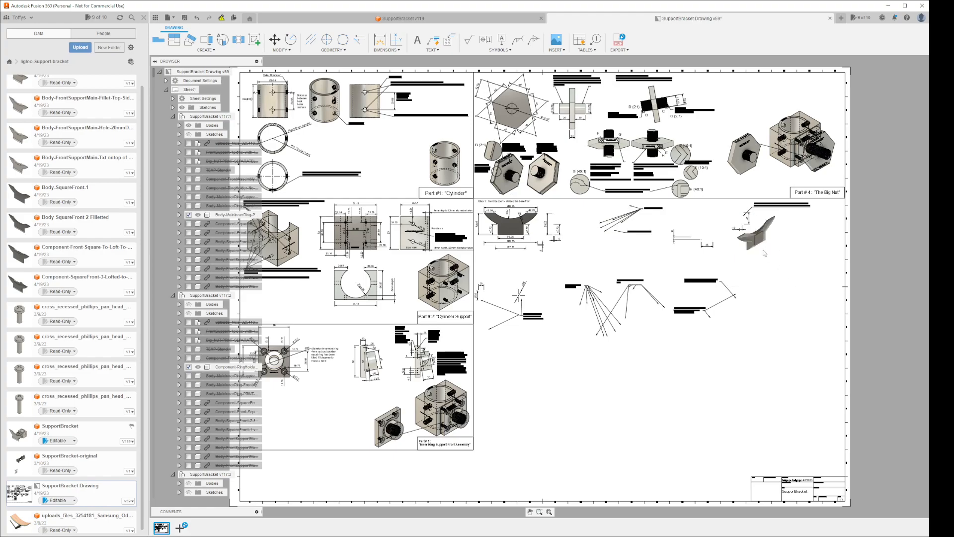
scroll(724, 222, "up", 5)
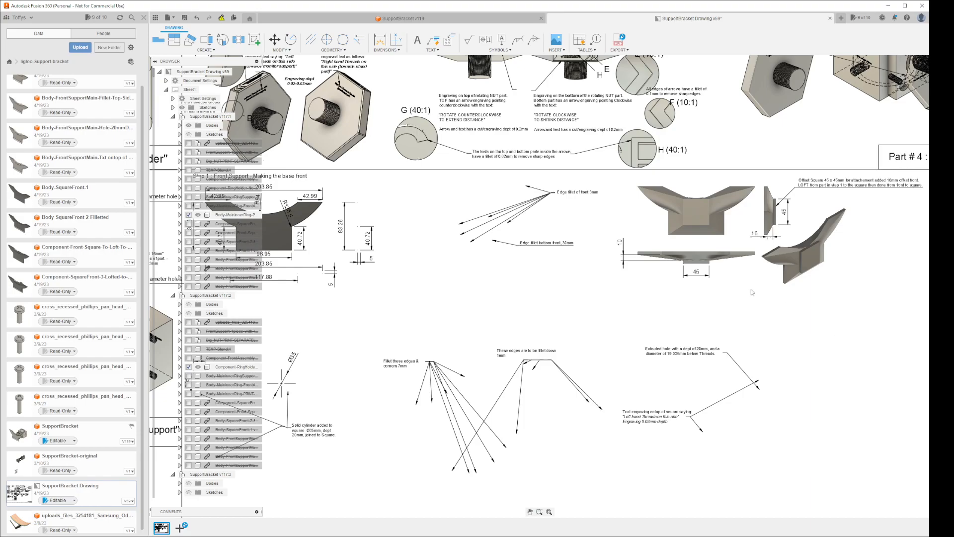
Reselect and nudge the blank edge-fillet view and the three blank fillet views below it so their geometry redraws.
left_click(486, 238)
double_click(454, 250)
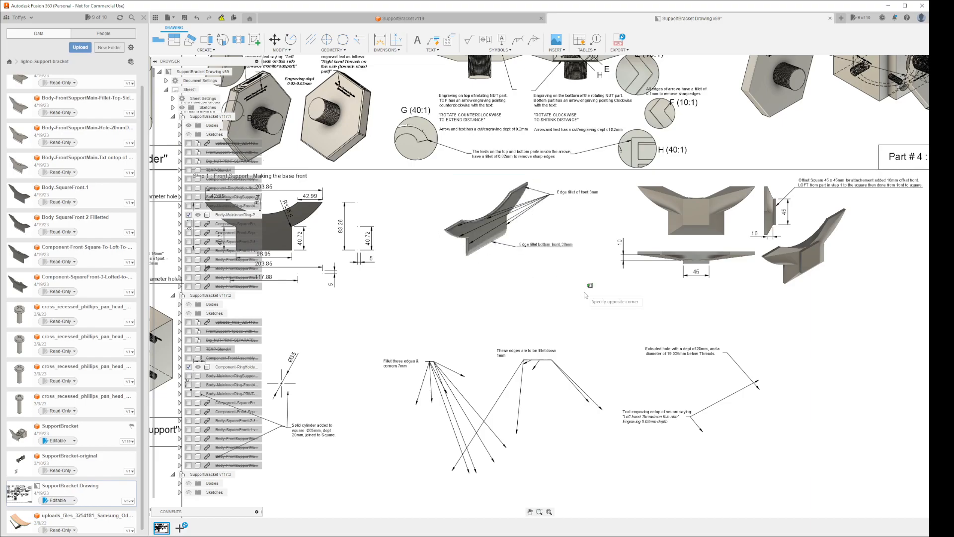
double_click(449, 472)
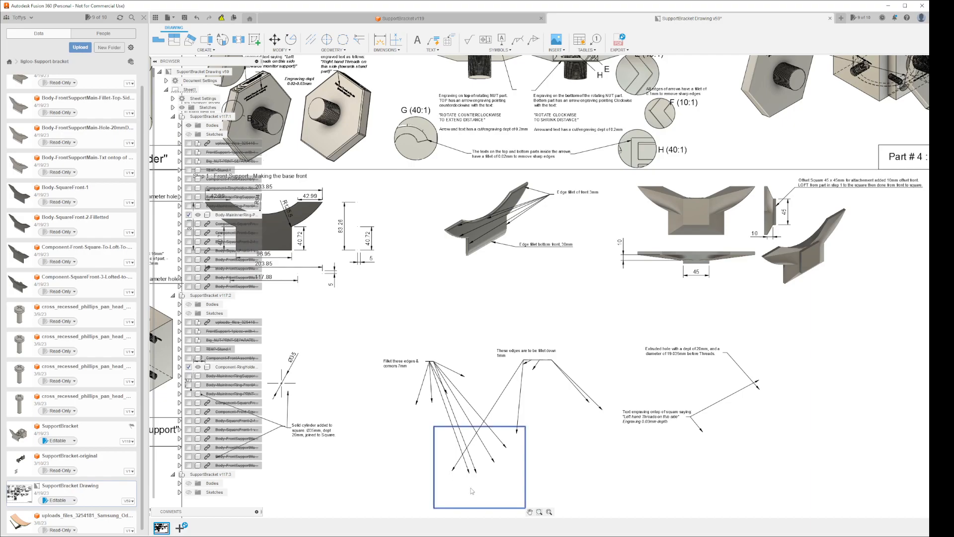
left_click(469, 493)
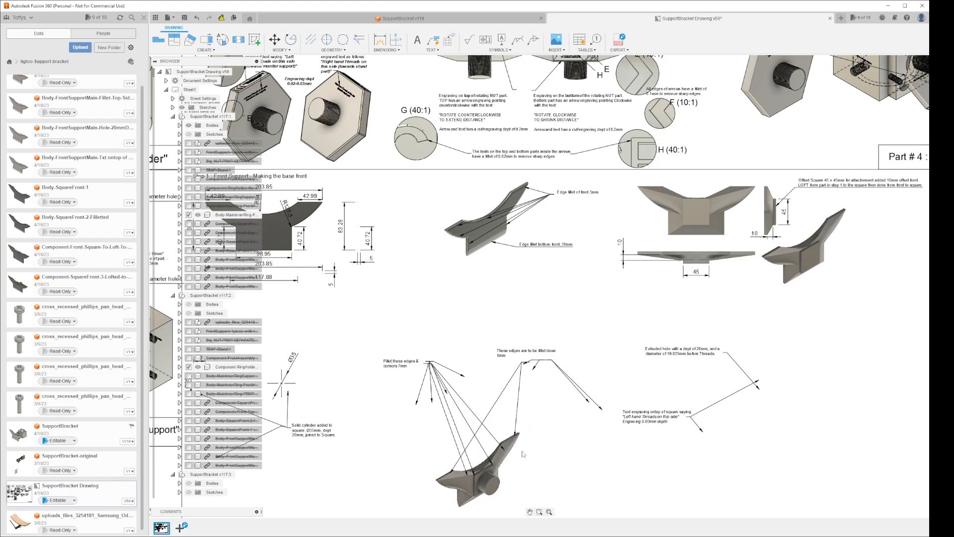
double_click(557, 399)
left_click(560, 396)
double_click(405, 413)
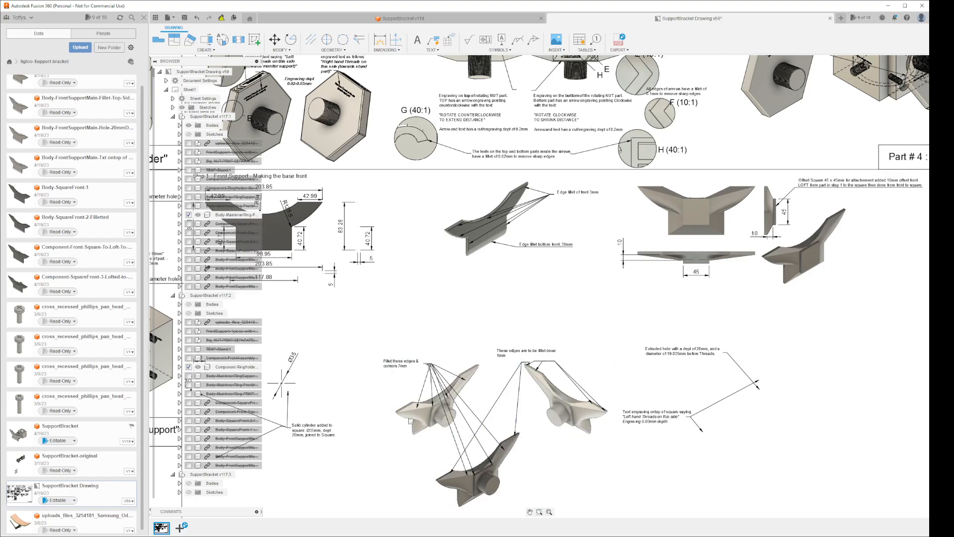
Redraw the blank front support views beside the extruded-hole and solid-cylinder notes by selecting and nudging them.
scroll(580, 456, "down", 2)
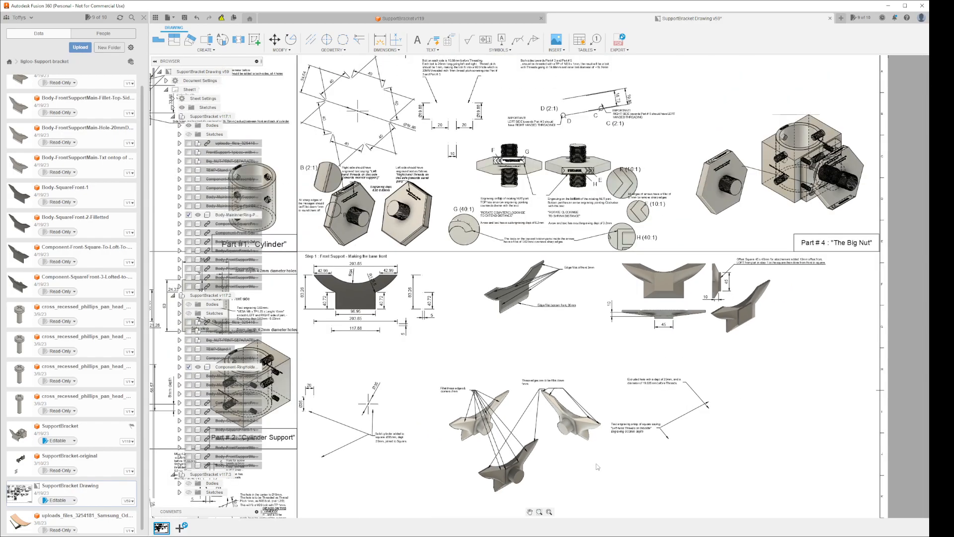
scroll(598, 466, "down", 1)
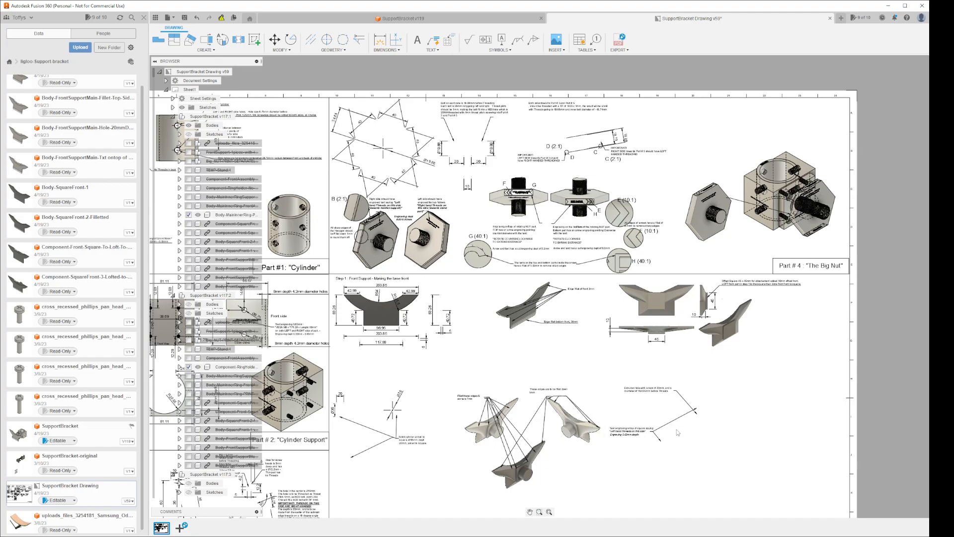
left_click(676, 445)
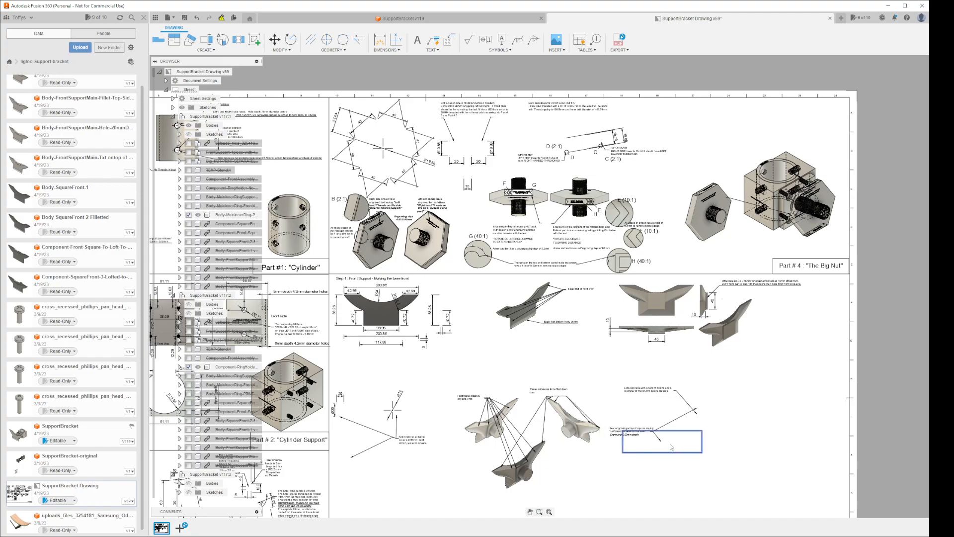
left_click(672, 445)
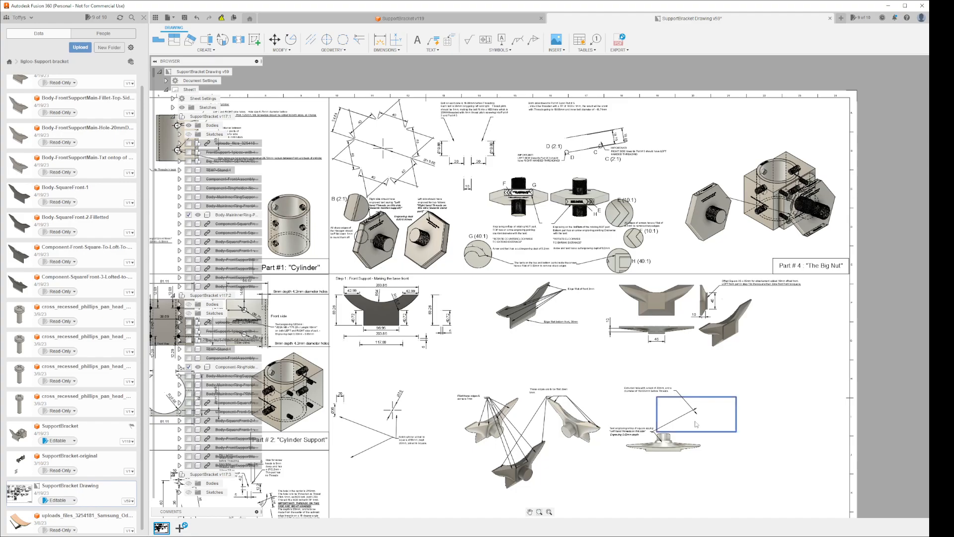
left_click(698, 423)
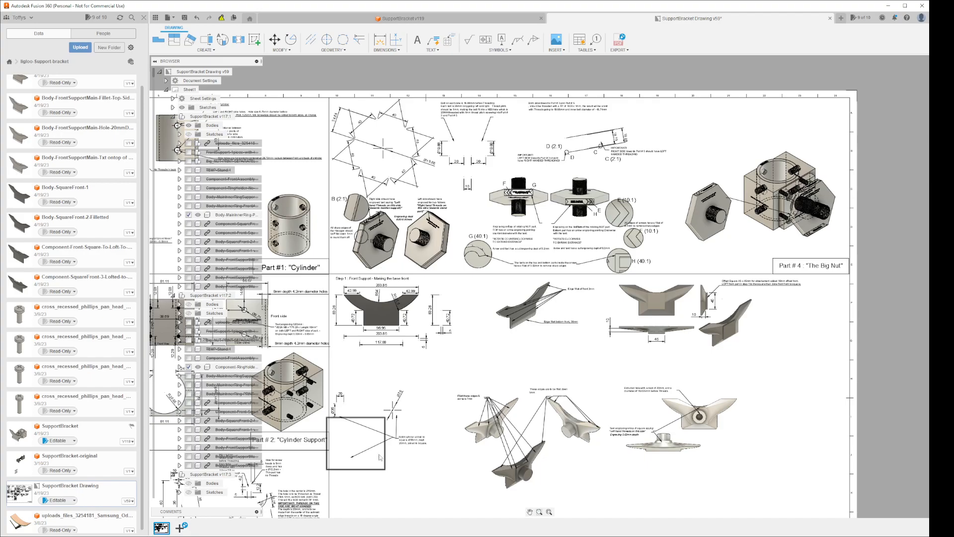
left_click(380, 456)
left_click(381, 459)
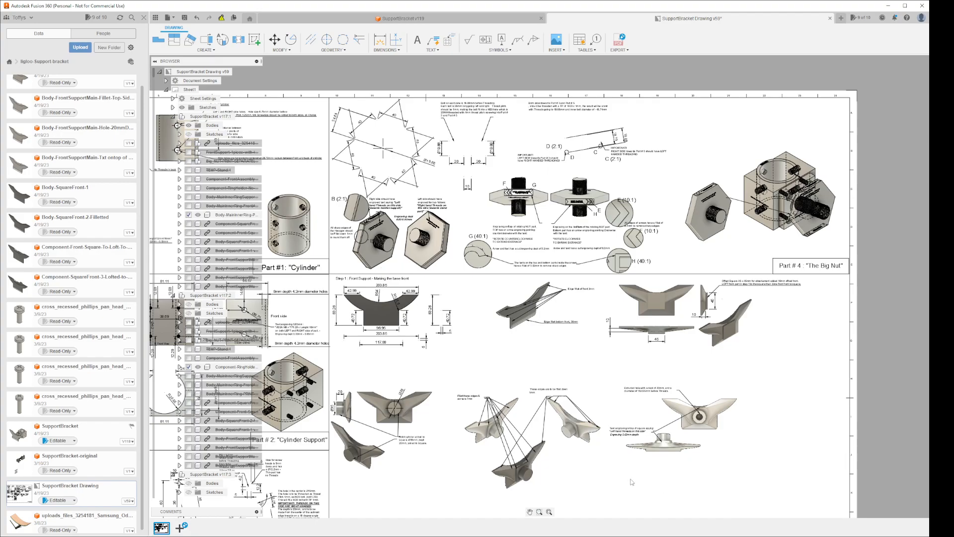
Edit the extruded-hole back view, cycling its display style through shaded with hidden edges and visible edges, and return it to shaded.
right_click(702, 419)
key("Escape")
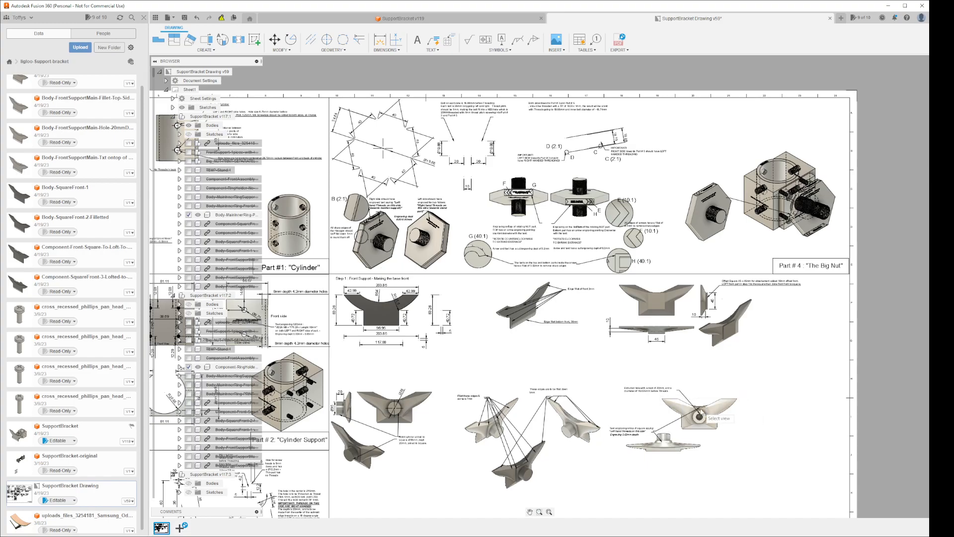
double_click(719, 416)
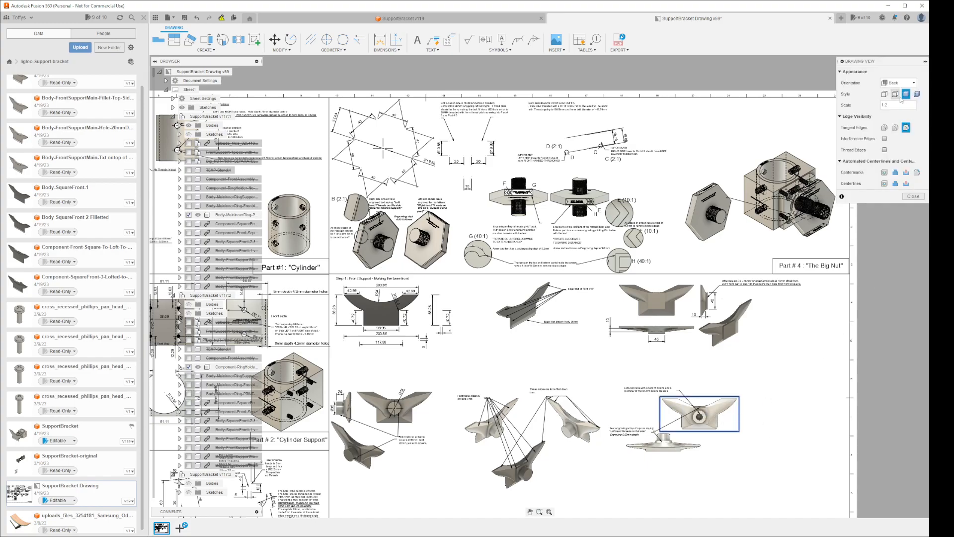
left_click(917, 94)
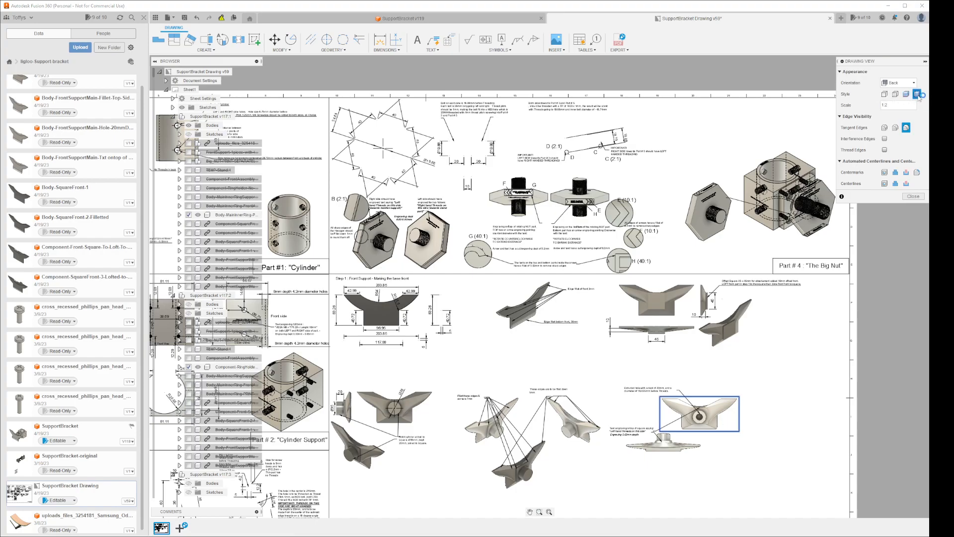
left_click(906, 94)
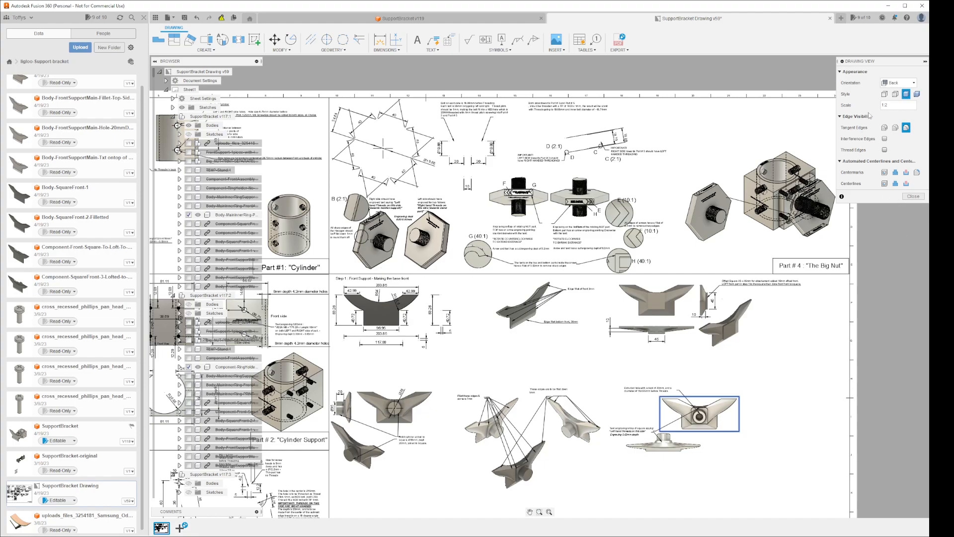
left_click(885, 93)
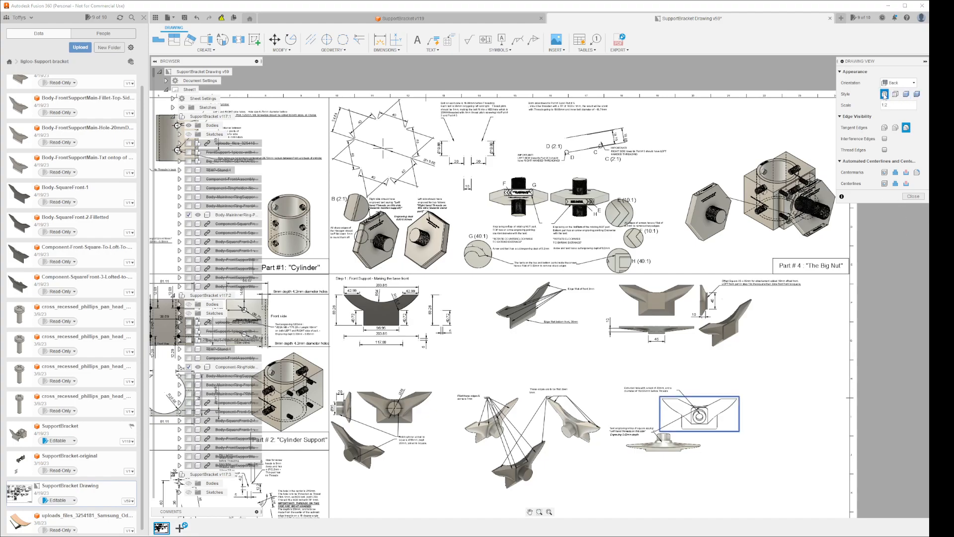
left_click(906, 94)
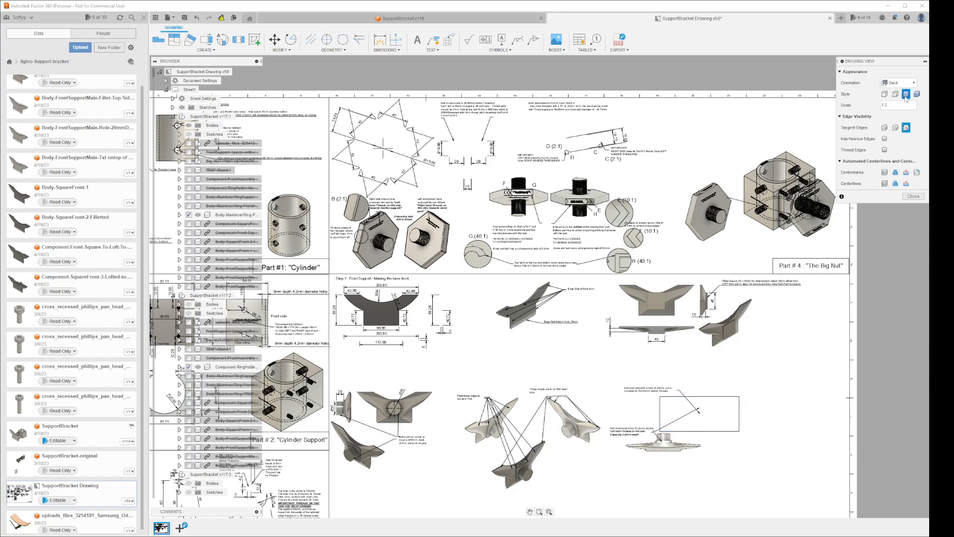
left_click(913, 196)
left_click(810, 396)
left_click(769, 402)
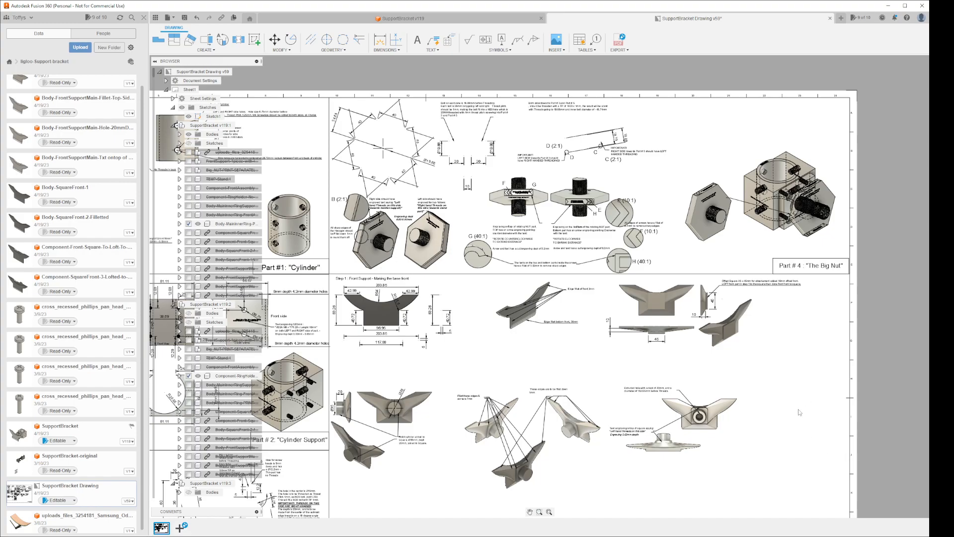
Nudge the lower and right fillet views and the angled solid-cylinder view slightly in the front support section.
scroll(796, 407, "down", 2)
mouse_move(796, 407)
middle_mouse_down()
mouse_move(815, 348)
mouse_move(853, 311)
middle_mouse_up()
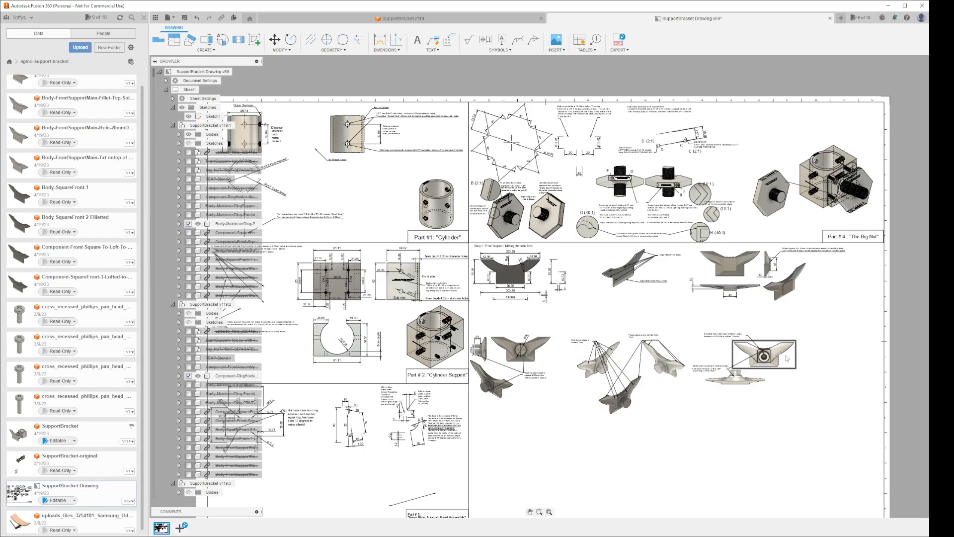
scroll(783, 355, "up", 3)
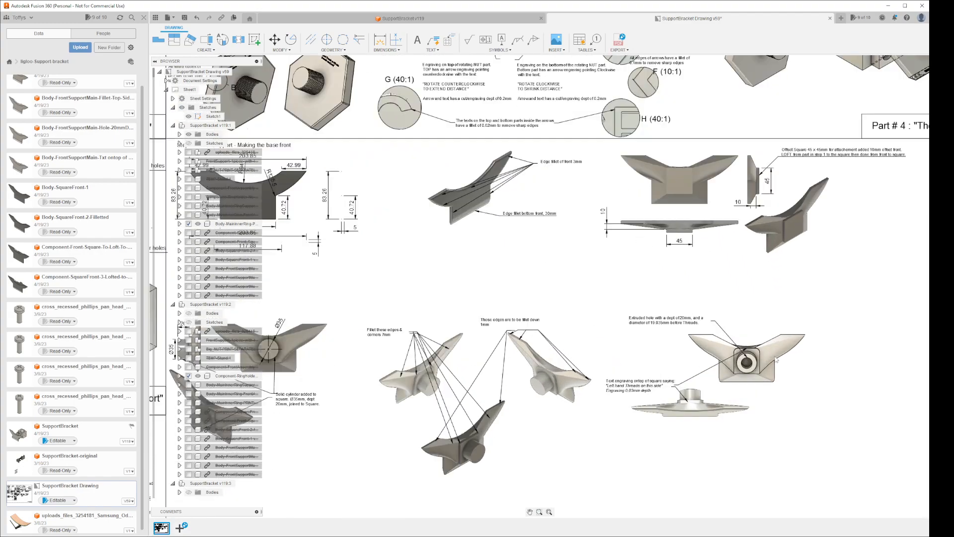
left_click_drag(772, 359, 775, 362)
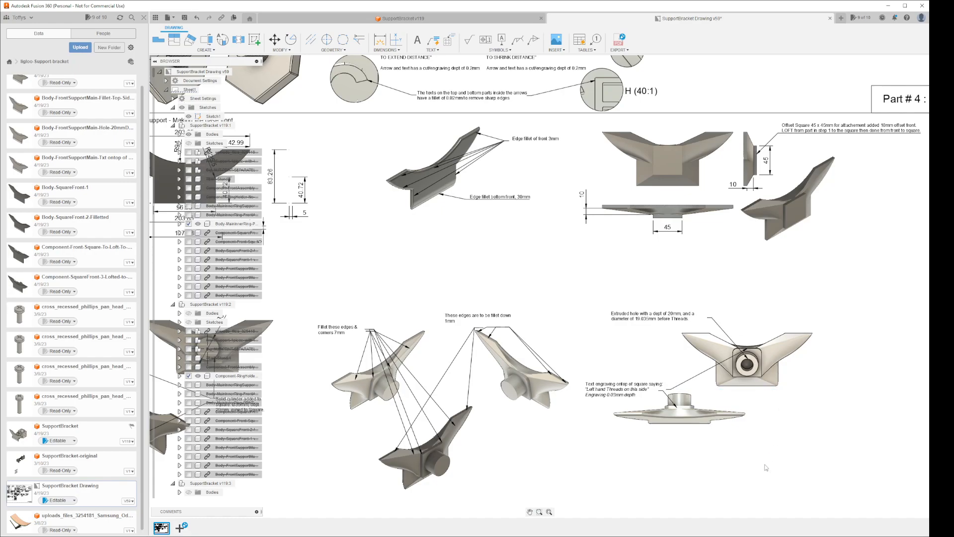
scroll(526, 437, "down", 3)
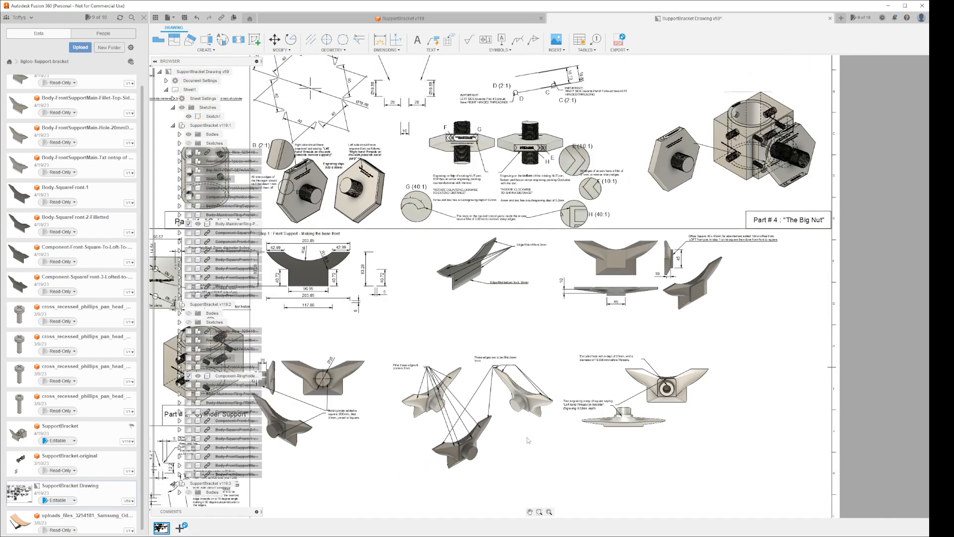
left_click(489, 436)
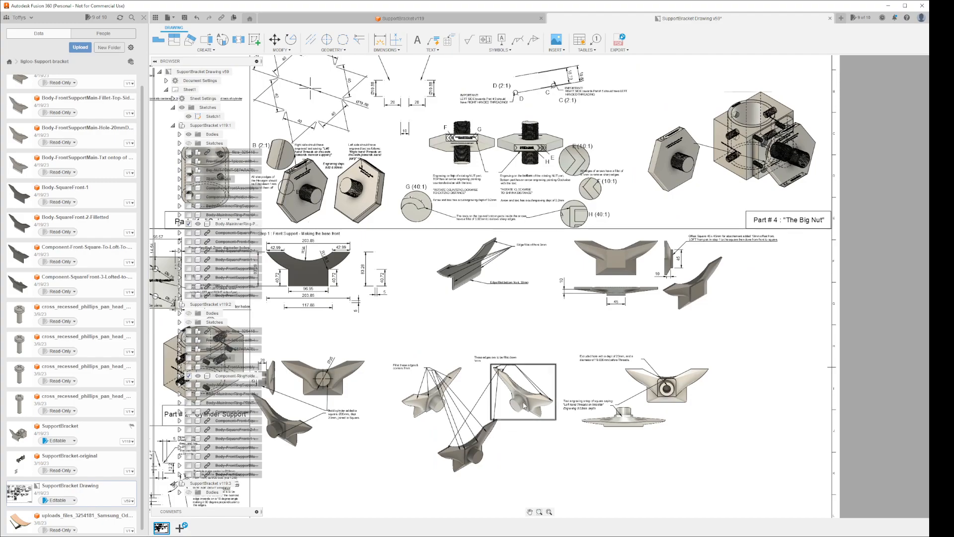
left_click(532, 396)
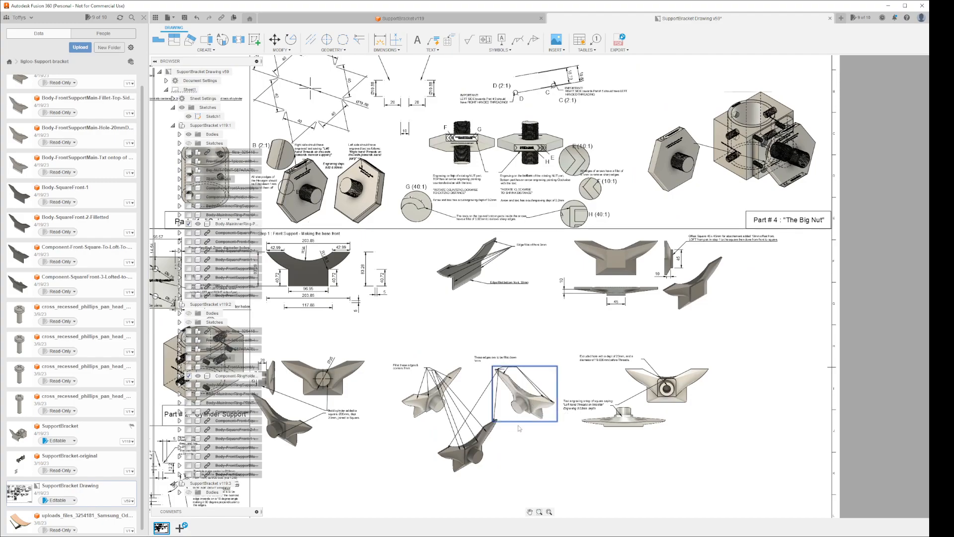
scroll(397, 463, "down", 4)
key("m")
left_click(362, 434)
left_click(366, 435)
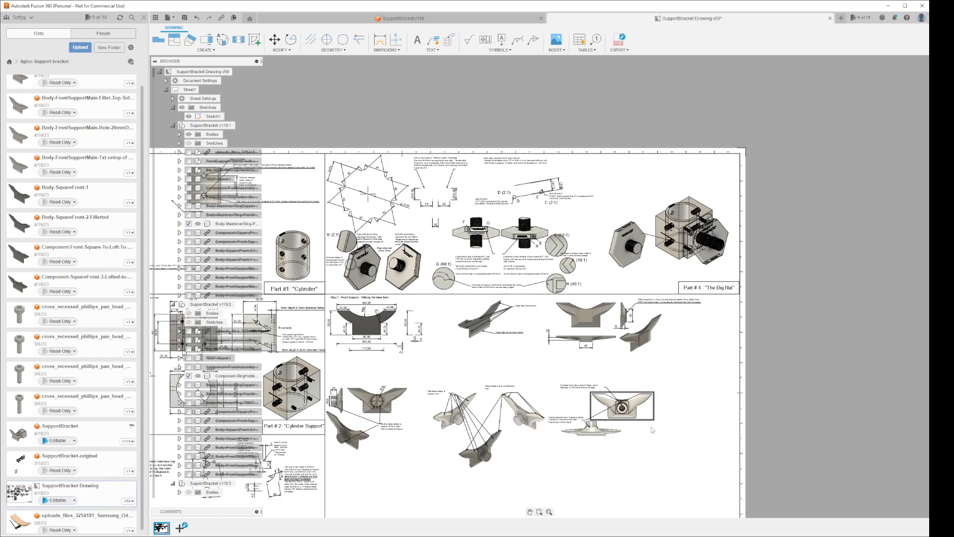
Save the drawing with the version description "User Saved" and inspect the Big Nut views.
left_click(185, 18)
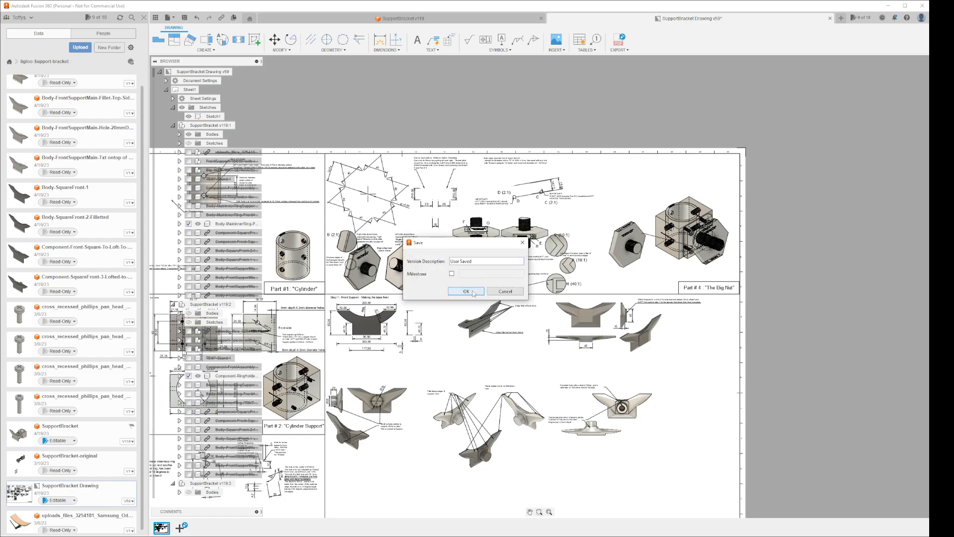
left_click(472, 292)
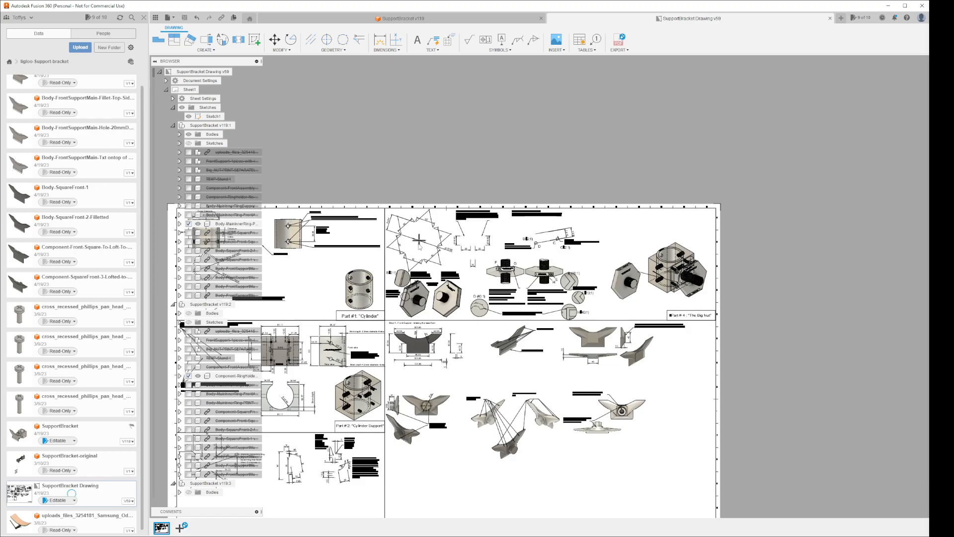
scroll(417, 253, "up", 3)
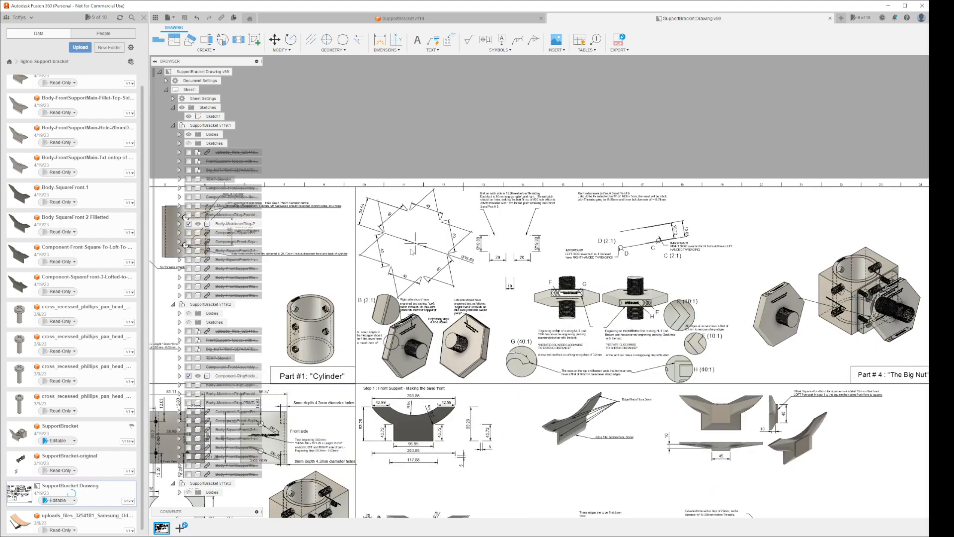
scroll(419, 257, "up", 4)
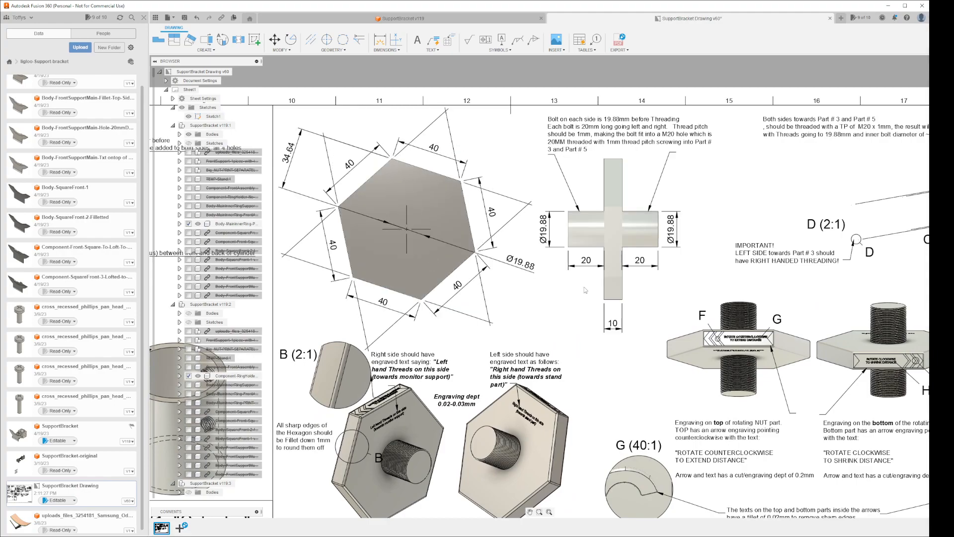
scroll(574, 320, "down", 4)
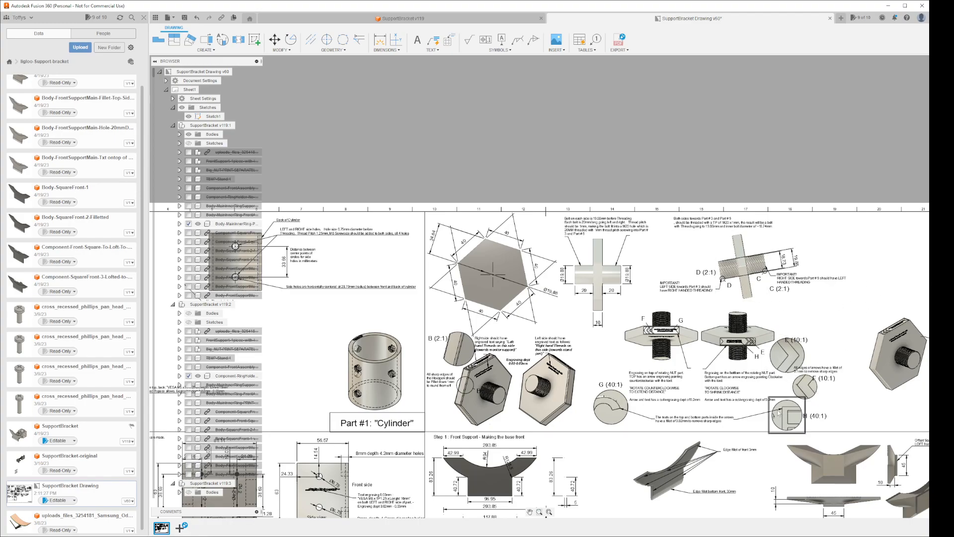
Reselect the blank back view beside the extruded-hole note so that its geometry redraws.
scroll(622, 413, "down", 5)
middle_click_drag(642, 466, 621, 378)
scroll(622, 377, "up", 1)
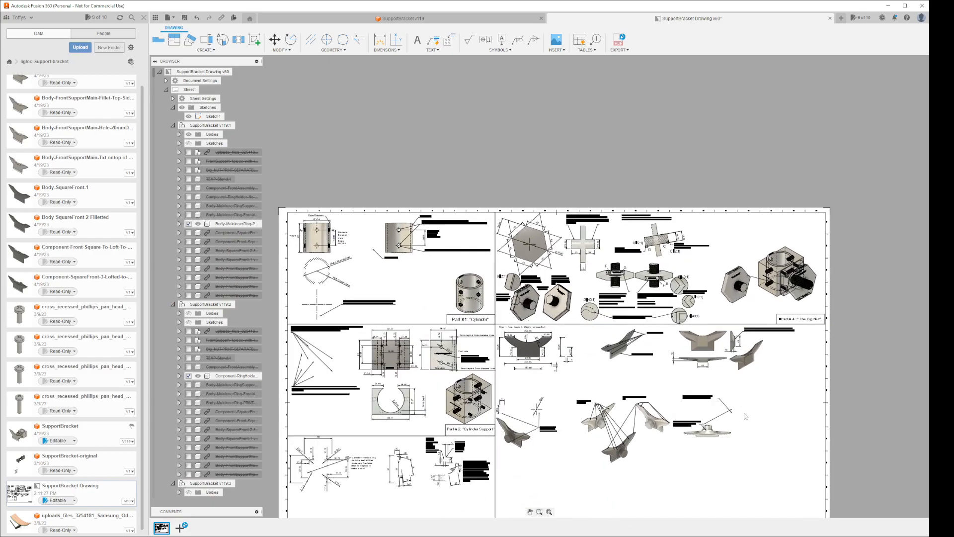
scroll(746, 416, "up", 5)
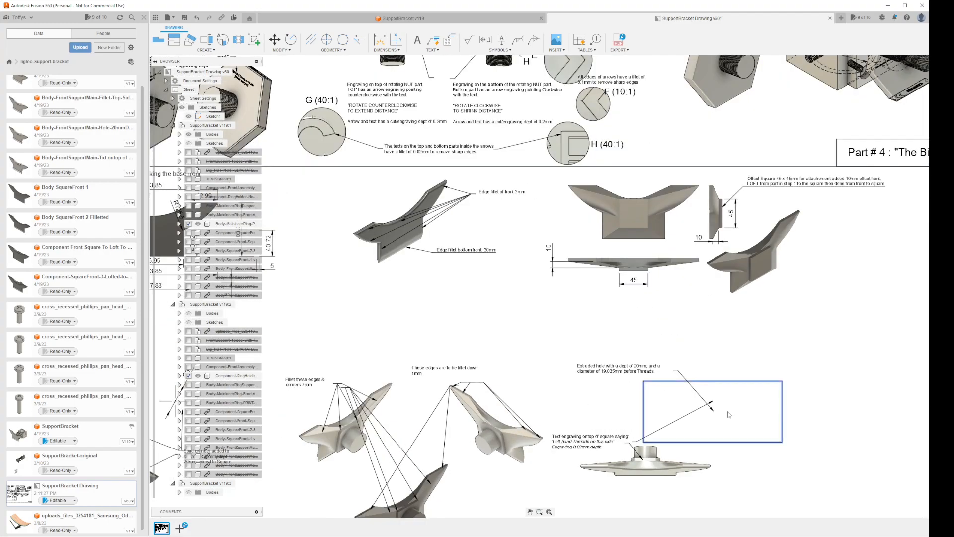
left_click(733, 416)
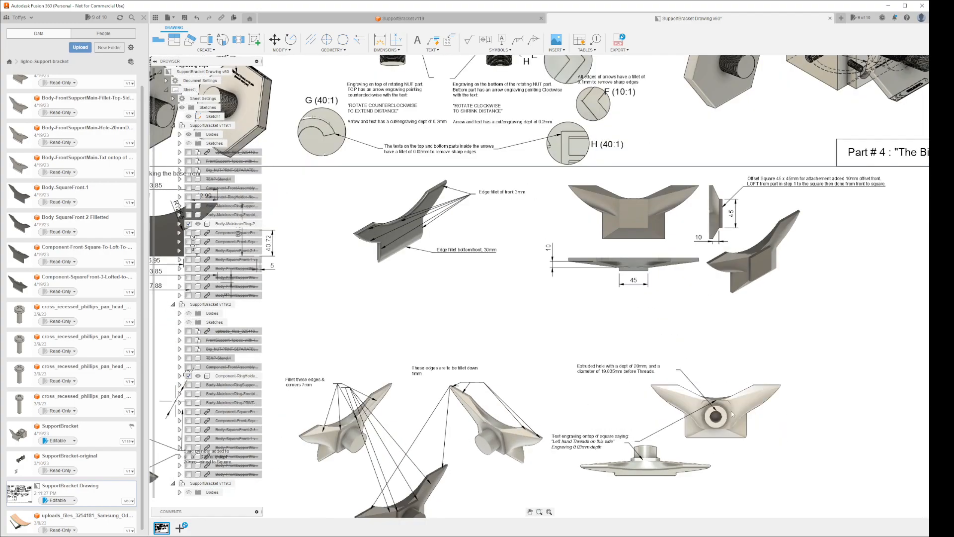
key("Escape")
Nudge the blank back view of the solid-cylinder part in the front support section so that it redraws.
scroll(676, 430, "down", 5)
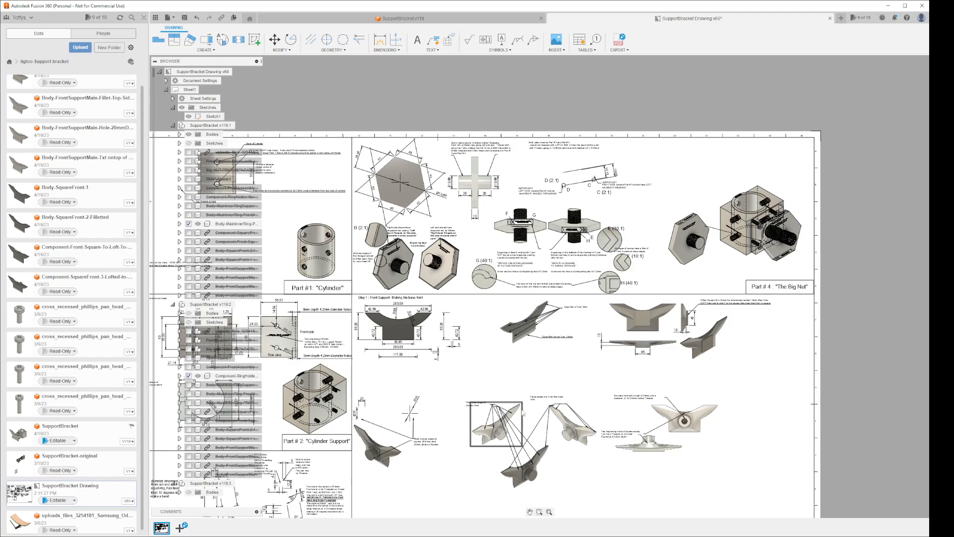
left_click(396, 413)
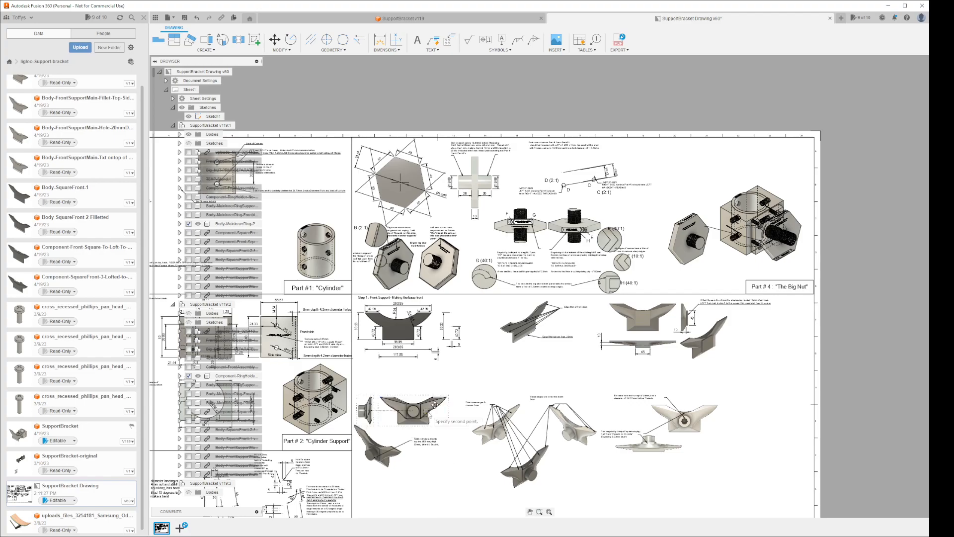
left_click(398, 422)
key("m")
left_click(430, 413)
left_click(431, 413)
right_click(430, 415)
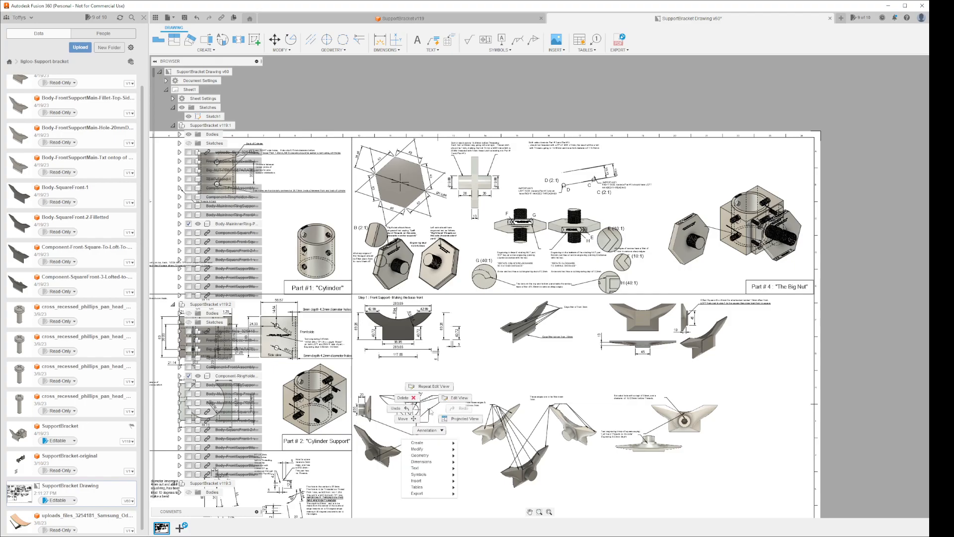
key("Escape")
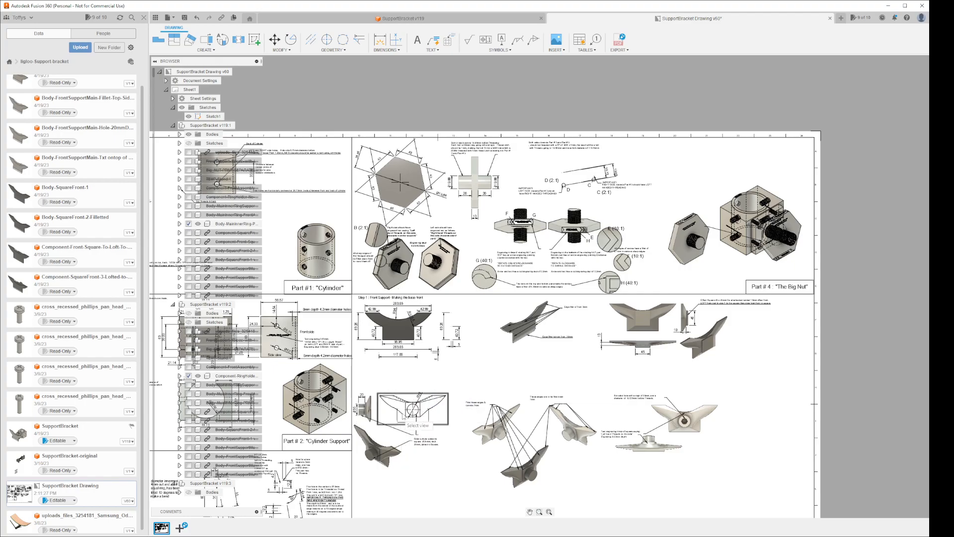
Edit the solid-cylinder back view and set its display style to shaded.
double_click(432, 409)
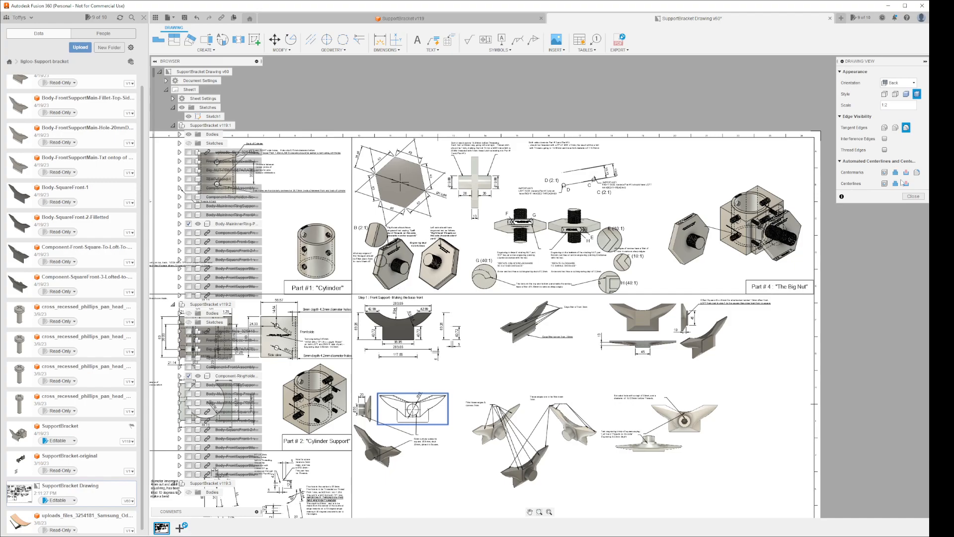
left_click(906, 94)
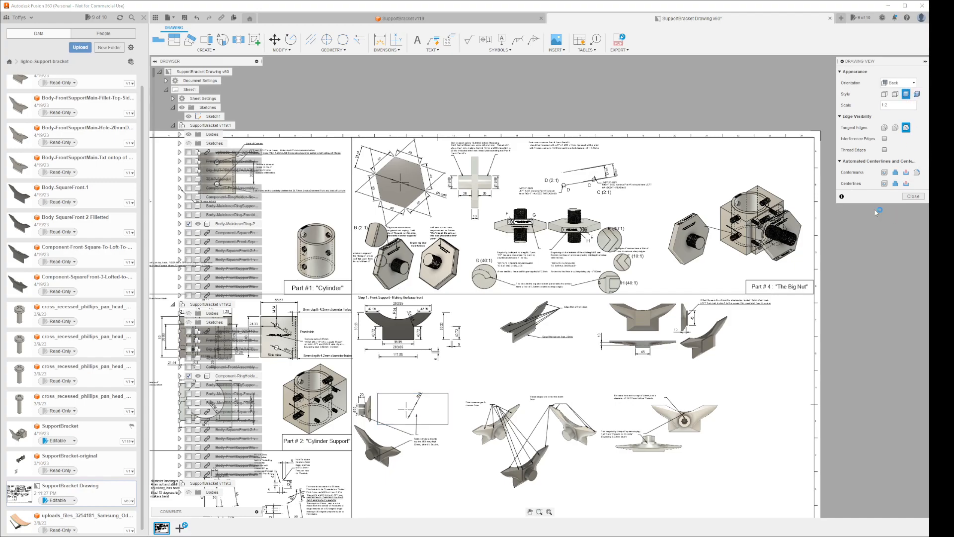
left_click(914, 196)
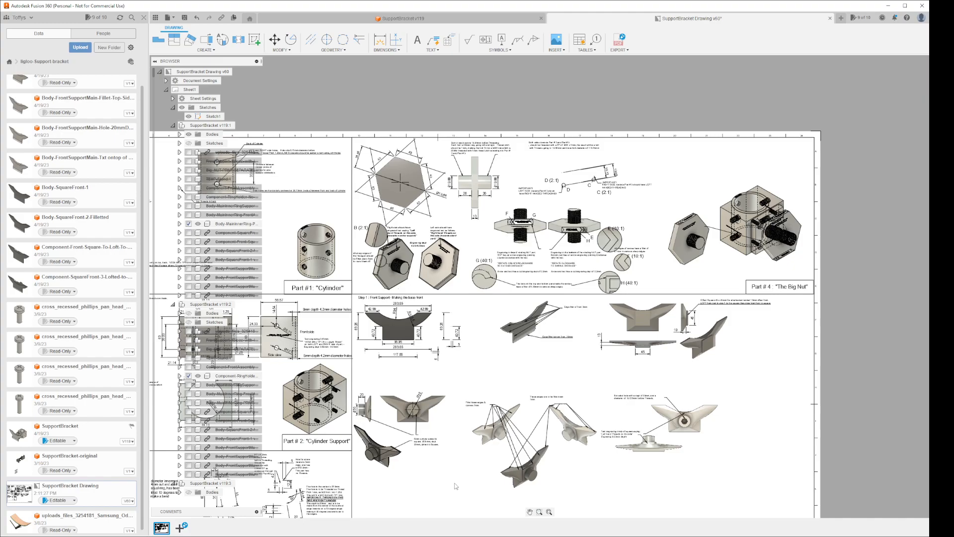
Reselect the blank tilted thread view of the Big Nut to redraw it and inspect its threads and surrounding details.
left_click(572, 168)
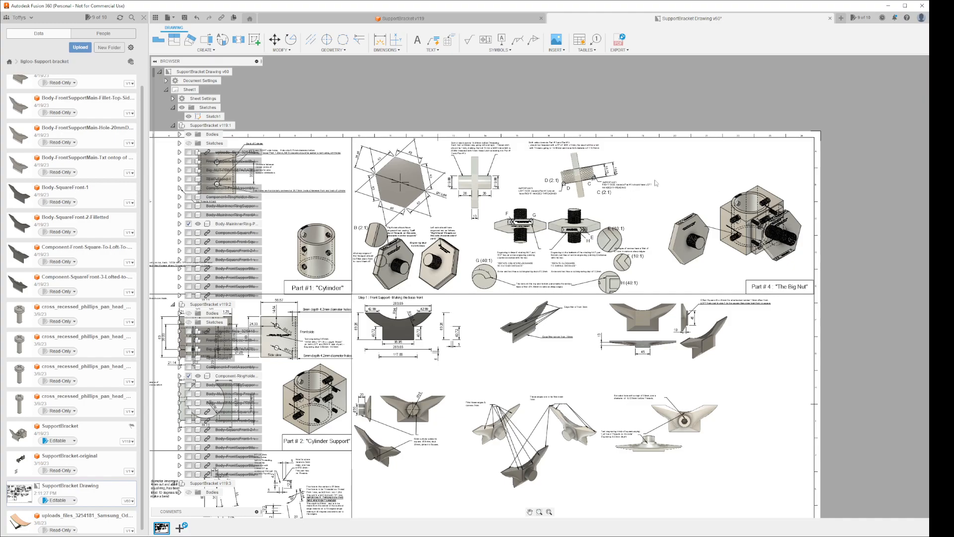
scroll(580, 178, "up", 3)
scroll(582, 180, "up", 5)
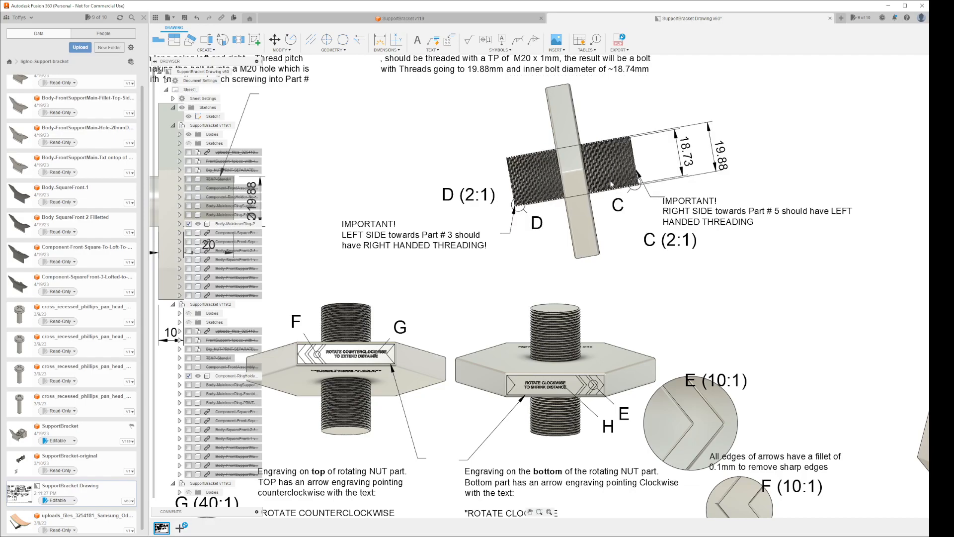
scroll(770, 301, "down", 5)
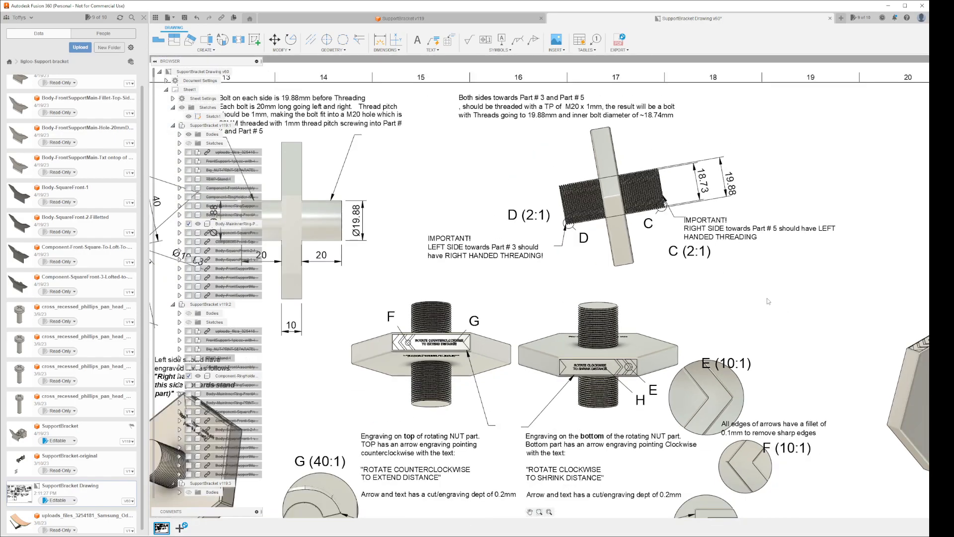
scroll(766, 298, "down", 2)
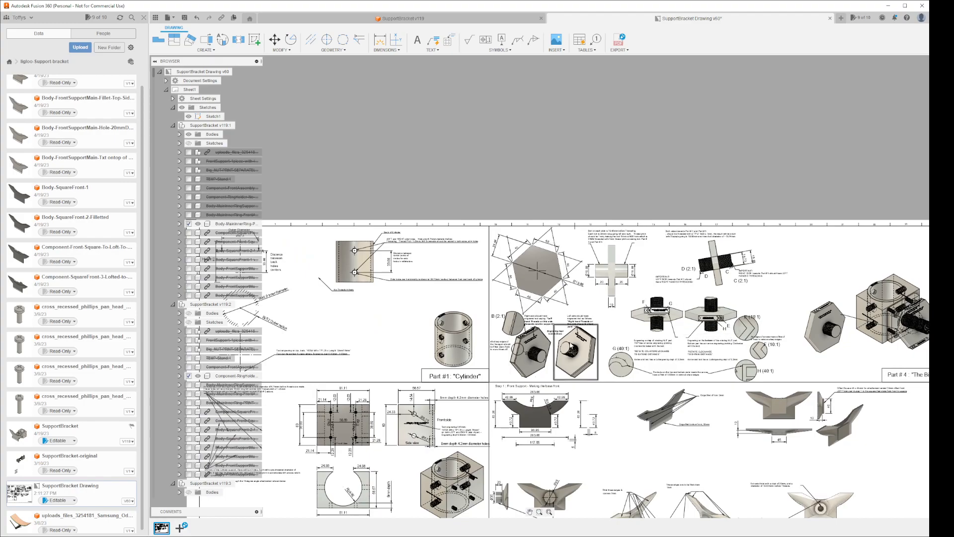
scroll(541, 331, "down", 1)
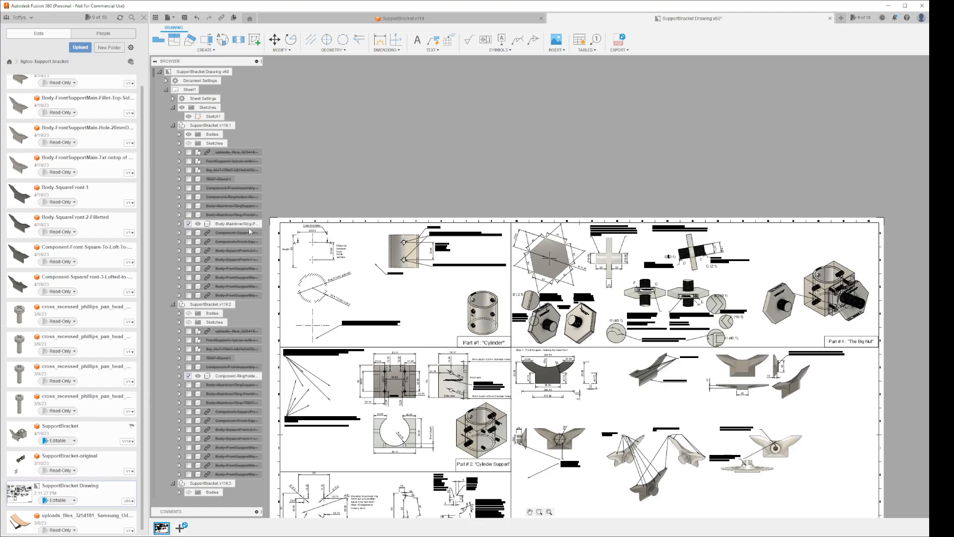
Nudge the front cylinder view and the blank angled cylinder view beside it in the Part #1 section so they redraw.
scroll(318, 259, "up", 5)
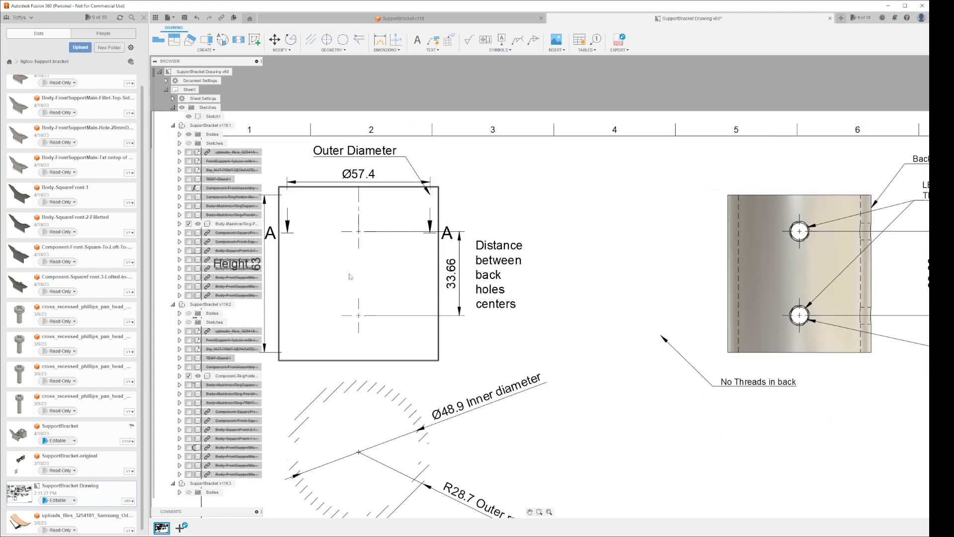
scroll(430, 335, "down", 2)
scroll(447, 279, "up", 2)
key("m")
left_click(447, 278)
left_click(447, 279)
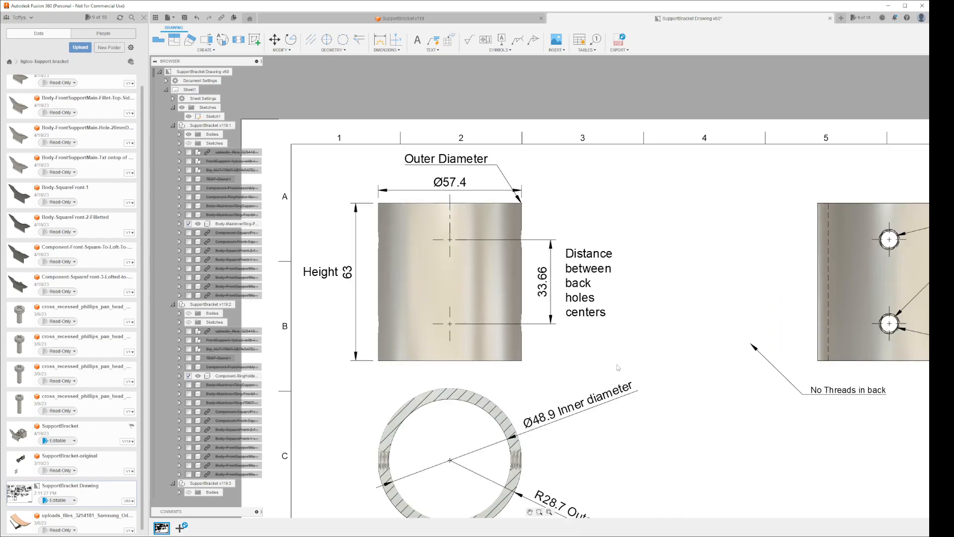
key("m")
left_click(695, 326)
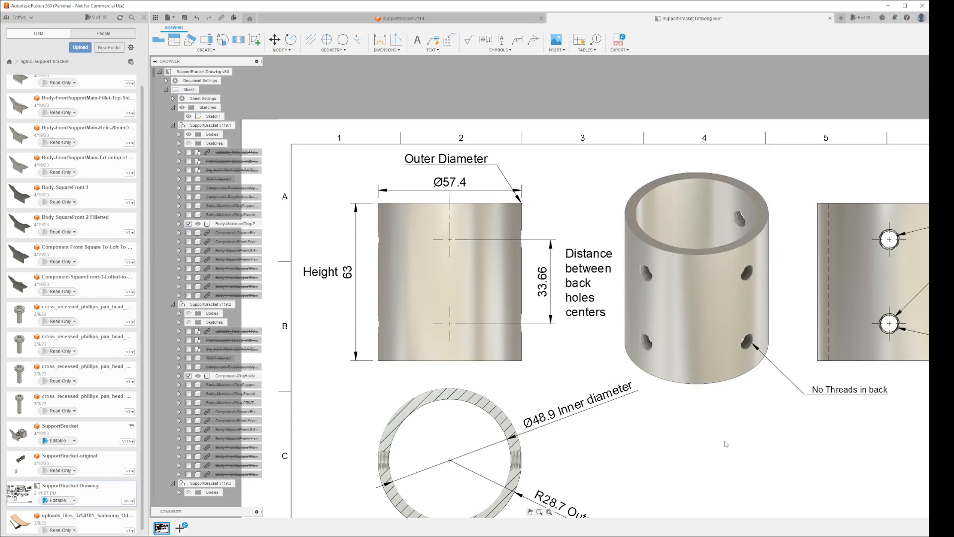
Review the whole sheet and close the SupportBracket drawing.
scroll(720, 447, "down", 8)
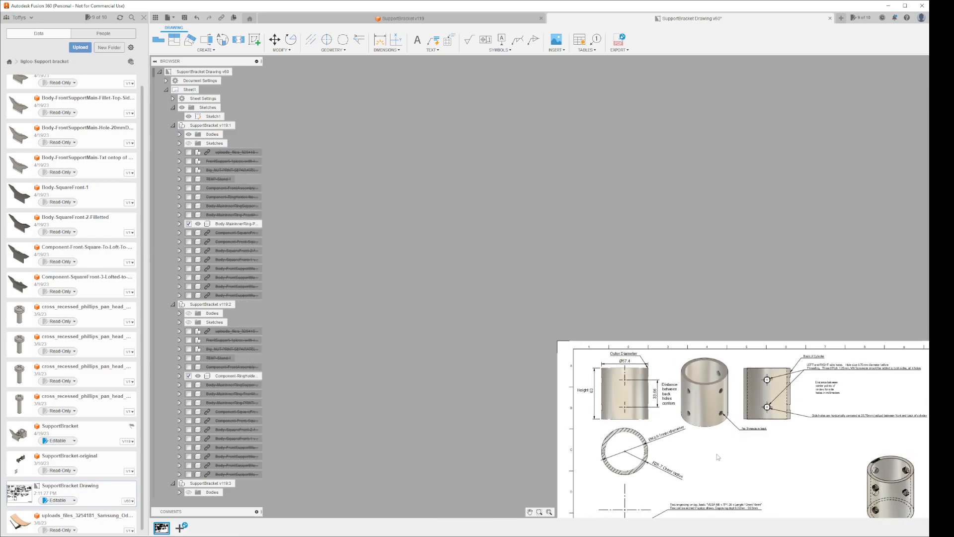
mouse_move(754, 488)
middle_mouse_down()
mouse_move(612, 345)
mouse_move(482, 260)
mouse_move(559, 264)
middle_mouse_up()
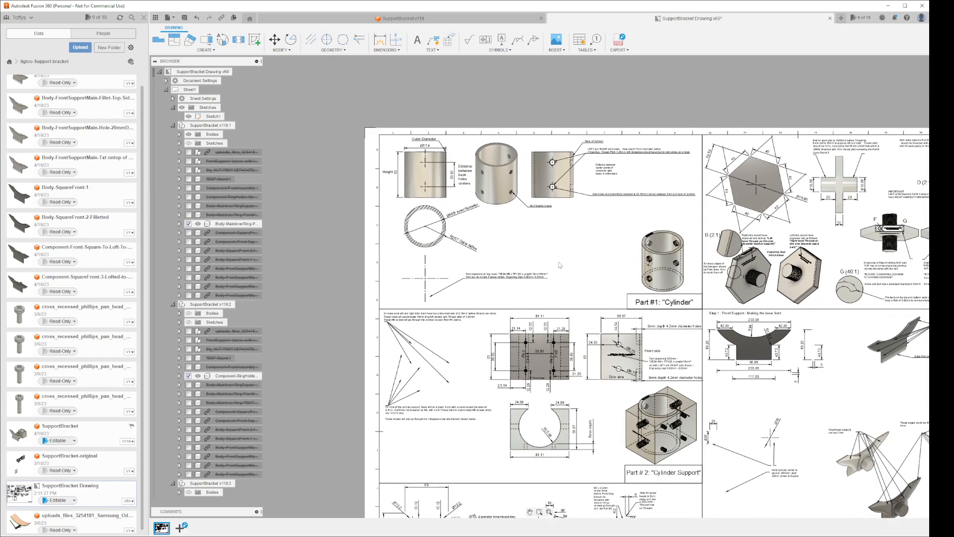
left_click(830, 19)
left_click(511, 287)
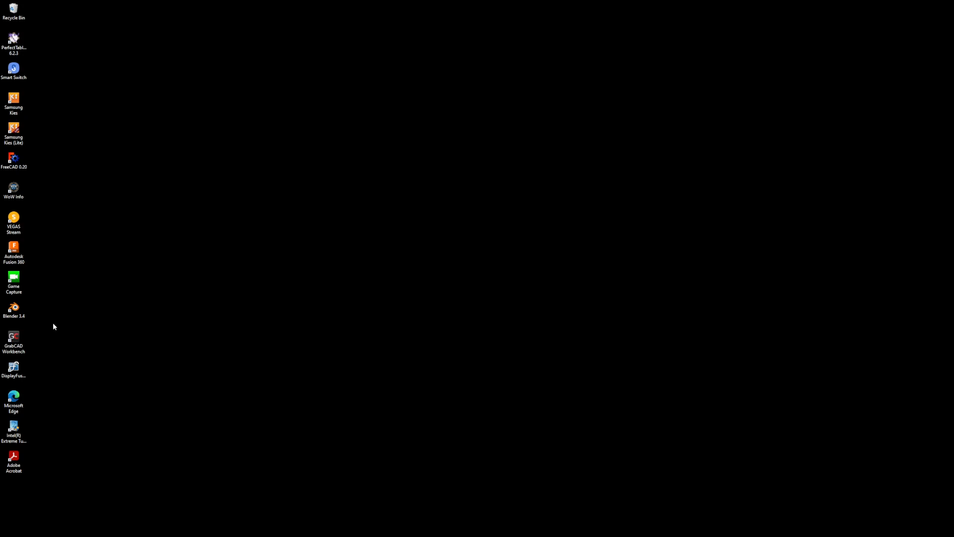
Launch Autodesk Fusion 360 and reopen SupportBracket Drawing from the project files.
left_click(14, 253)
double_click(14, 250)
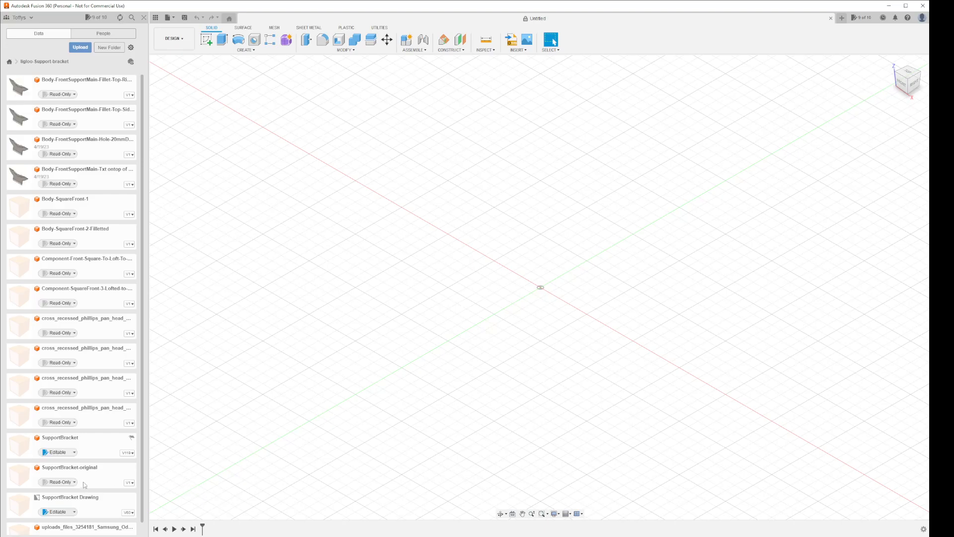
scroll(84, 484, "down", 1)
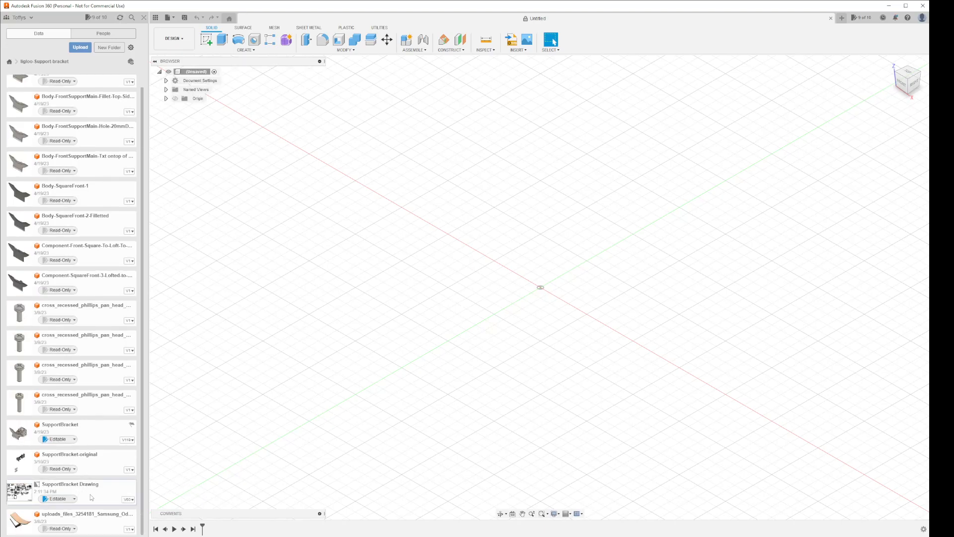
double_click(91, 497)
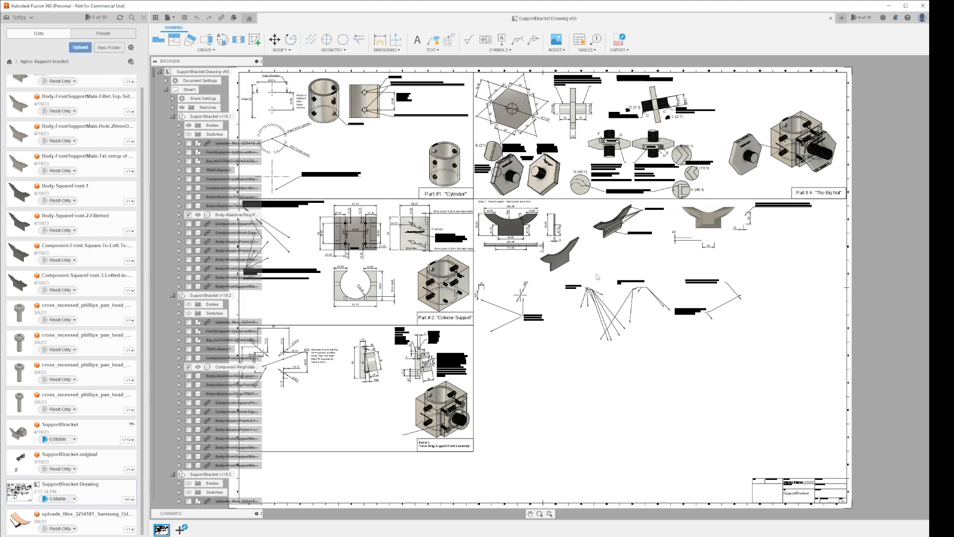
Nudge the blank angled and back solid-cylinder views in the front support section so their geometry redraws.
middle_click_drag(547, 361, 564, 366)
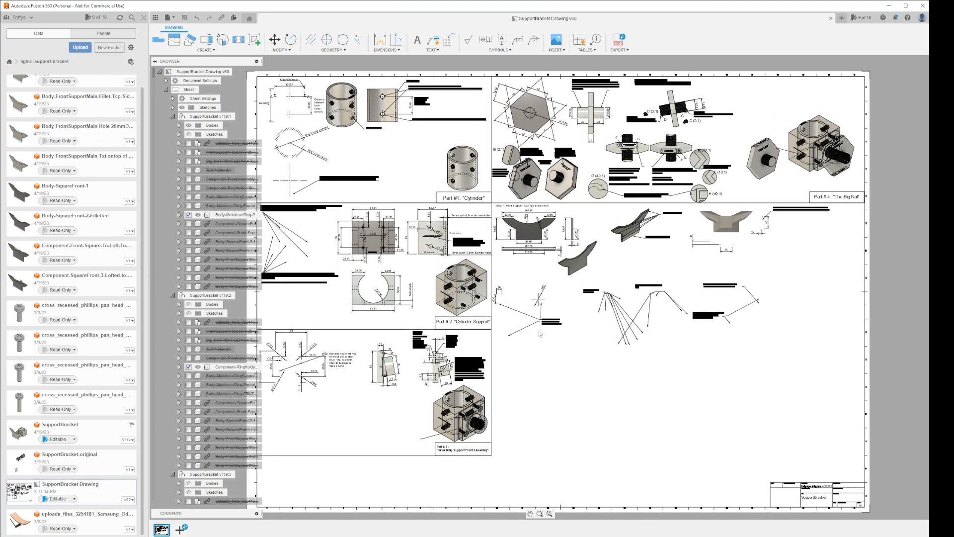
left_click(519, 329)
left_click(516, 327)
left_click(523, 318)
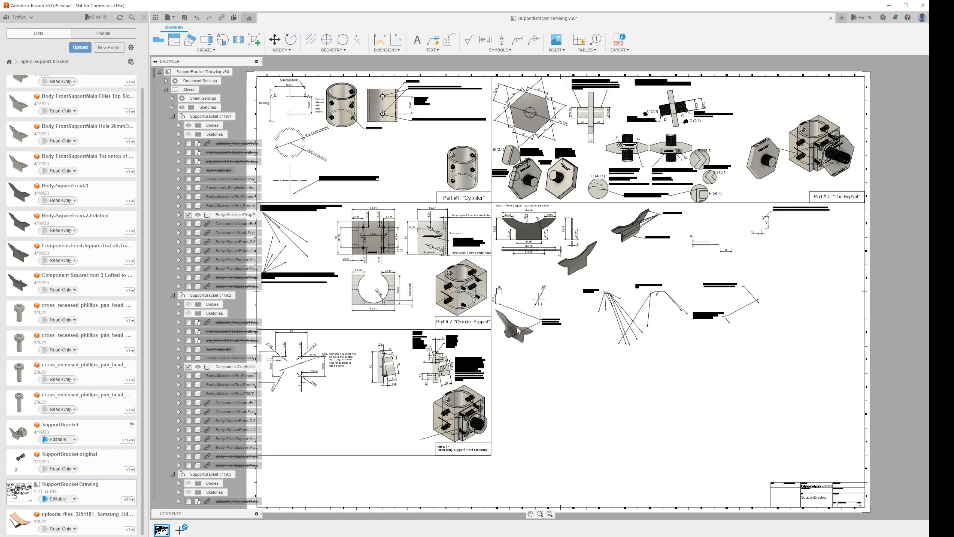
scroll(548, 305, "up", 5)
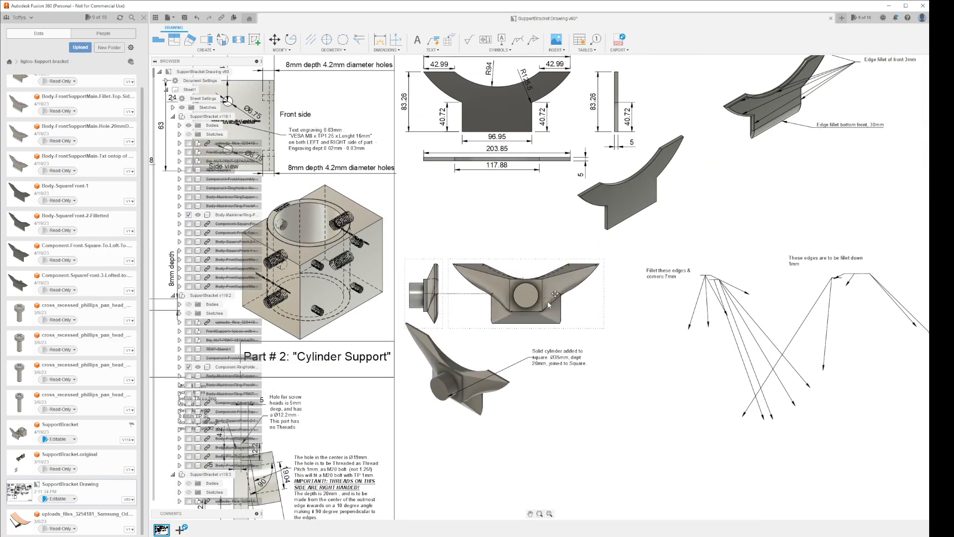
scroll(616, 368, "down", 3)
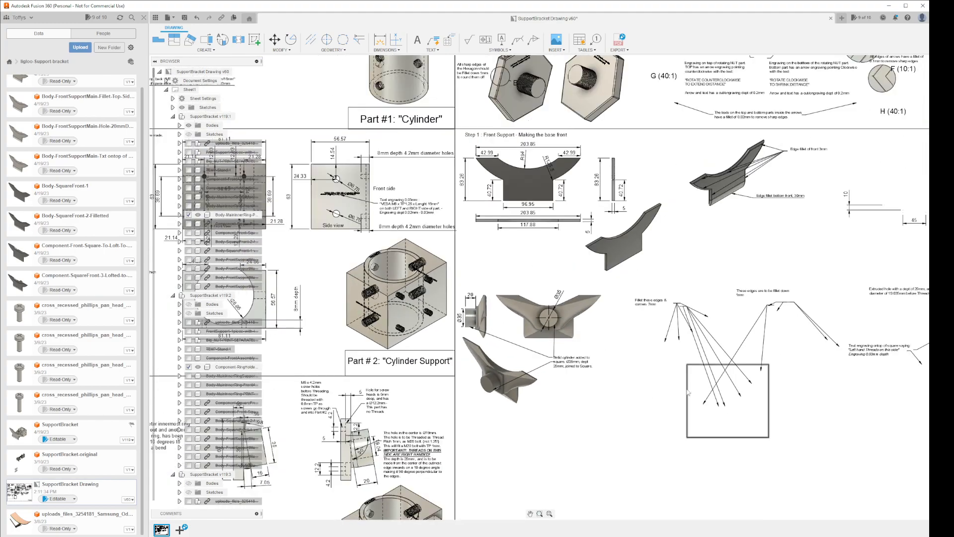
Nudge the blank lower, left and right fillet views in the front support section to redraw their geometry.
left_click(714, 416)
left_click(716, 400)
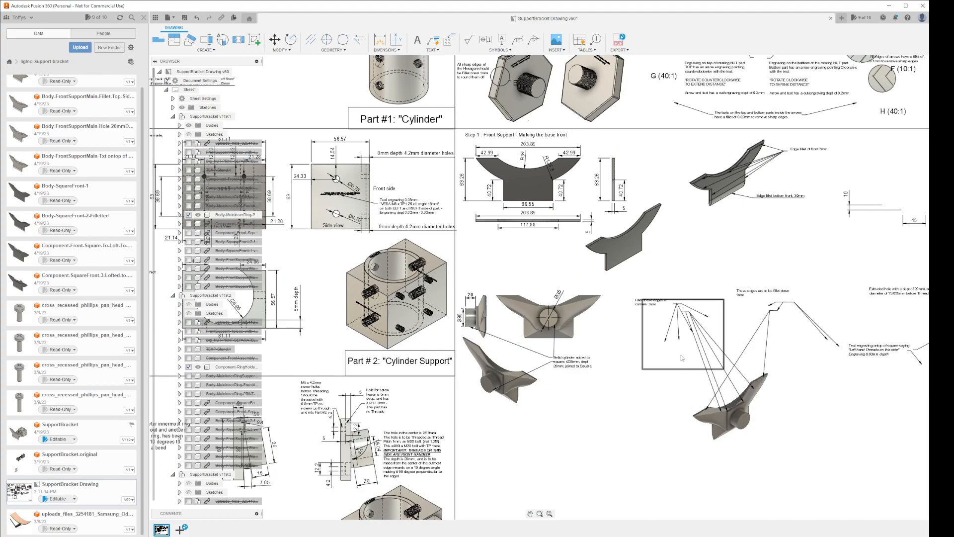
scroll(684, 360, "down", 3)
scroll(684, 360, "up", 10)
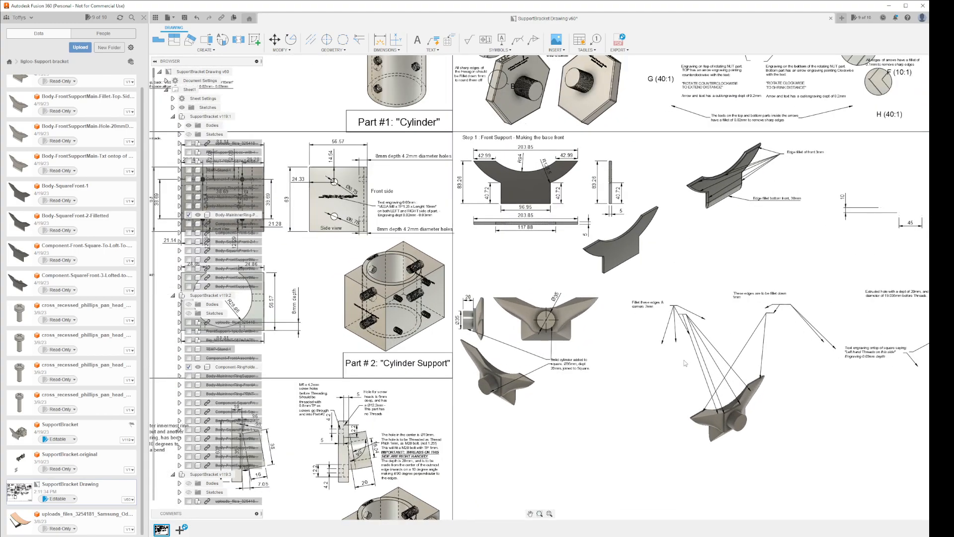
scroll(684, 359, "up", 5)
scroll(684, 360, "down", 8)
scroll(682, 362, "down", 10)
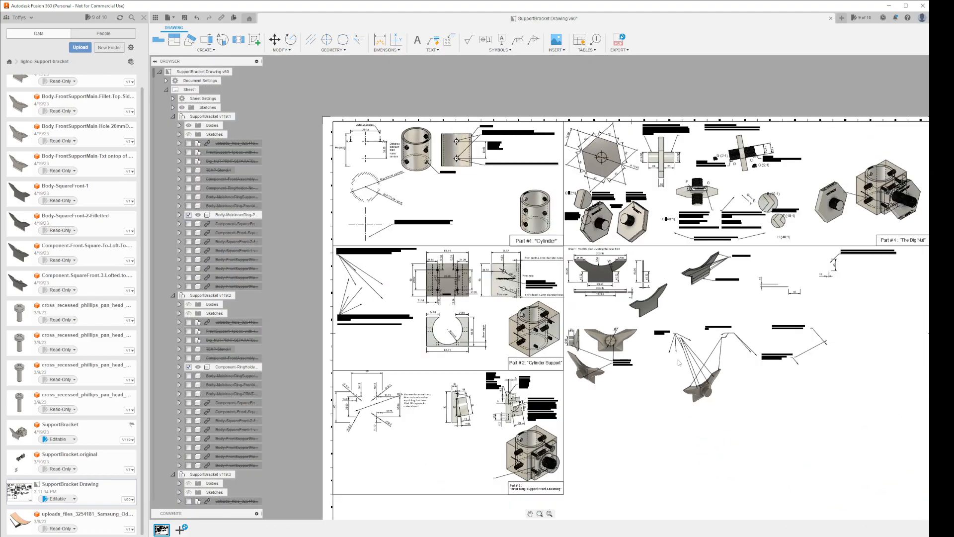
scroll(676, 368, "up", 6)
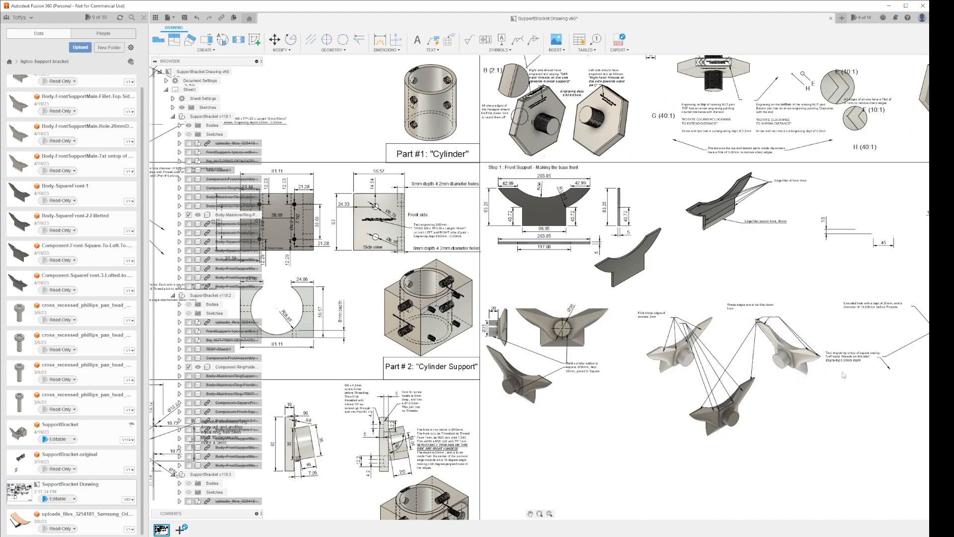
Nudge the extruded-hole views and the lofted-square front view with its projection to redraw them, and fit the sheet on screen.
scroll(840, 370, "down", 2)
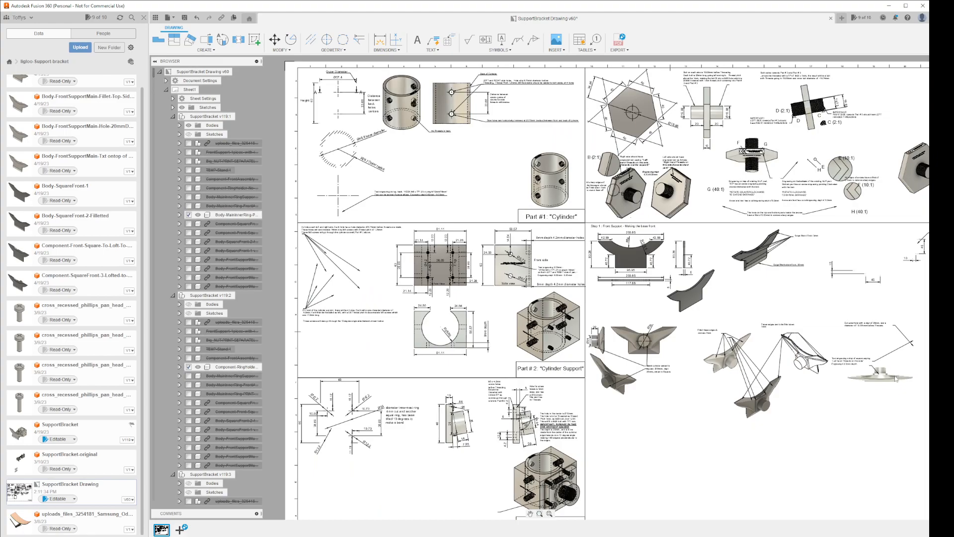
scroll(917, 370, "down", 3)
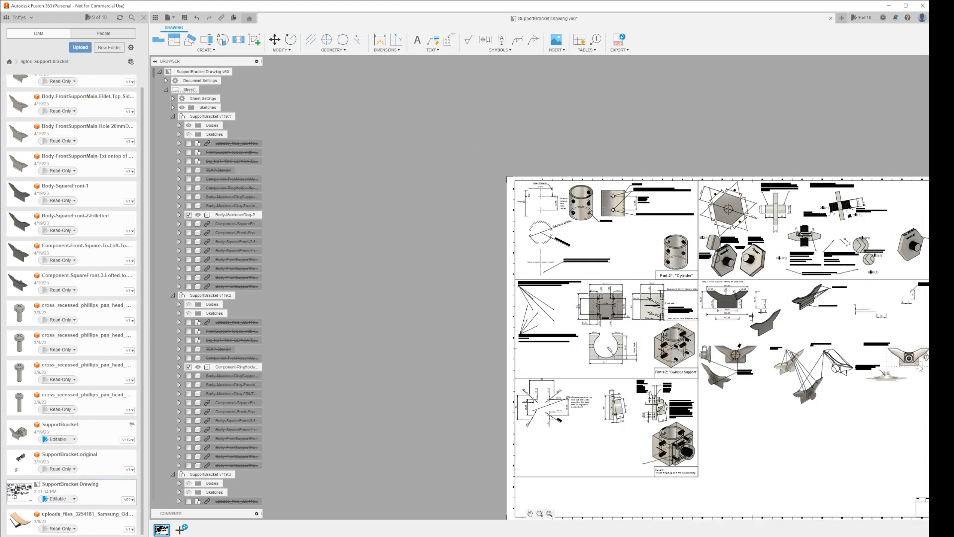
left_click(889, 303)
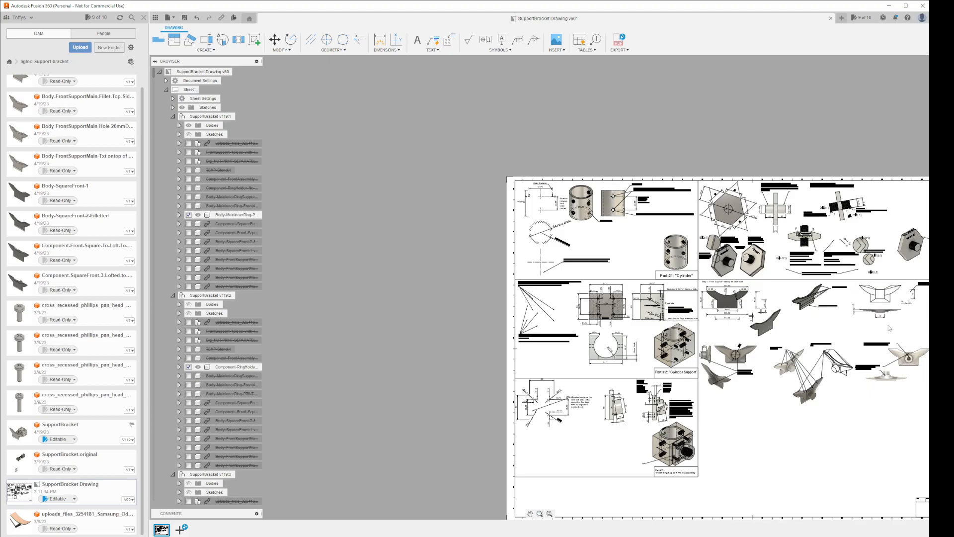
scroll(881, 301, "up", 5)
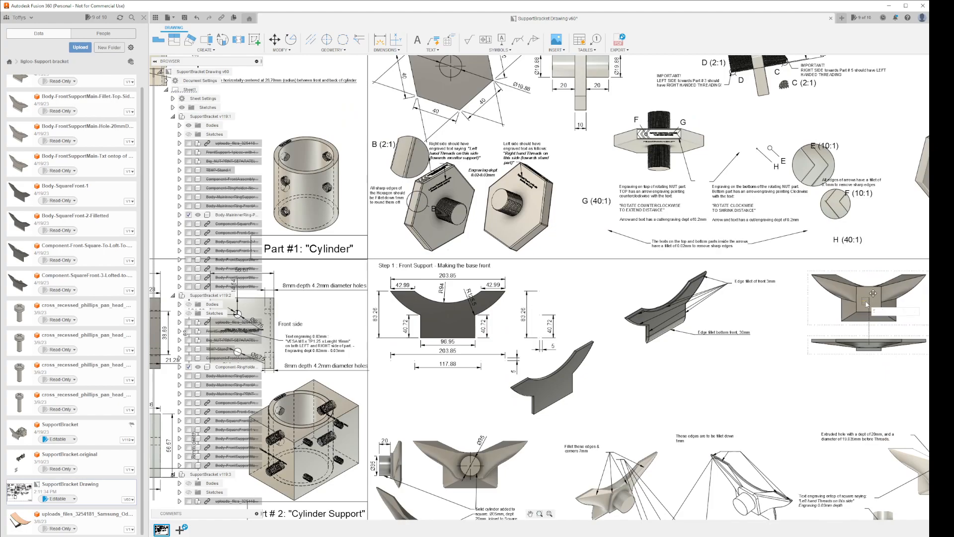
scroll(812, 391, "down", 10)
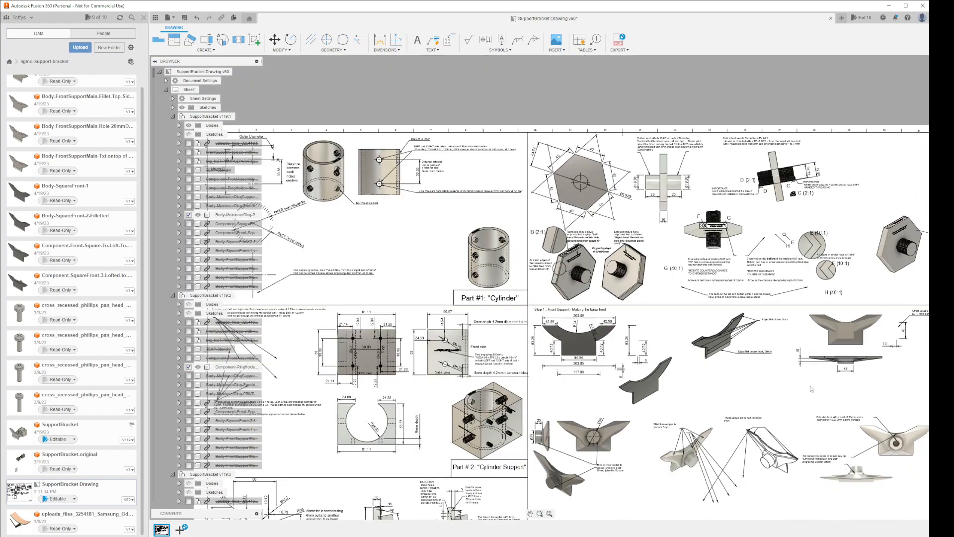
key("F6")
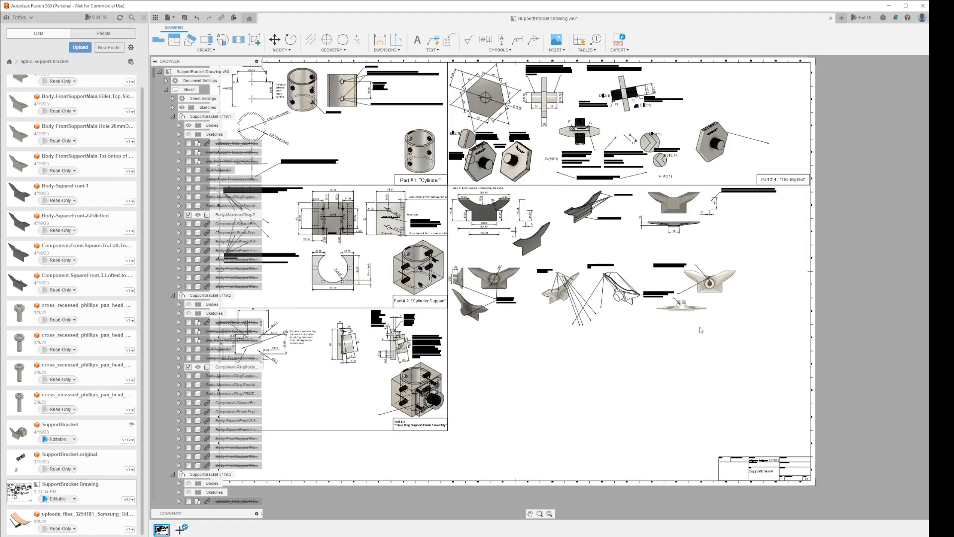
scroll(701, 330, "down", 1)
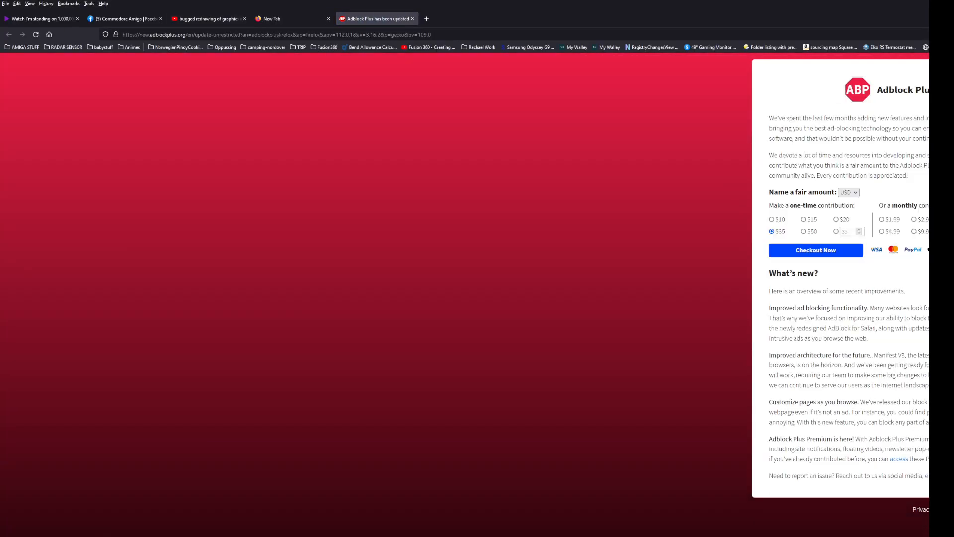
Switch to Firefox, close the Adblock Plus update page and open google.com.
left_click(412, 19)
left_click(442, 37)
type("google.com/")
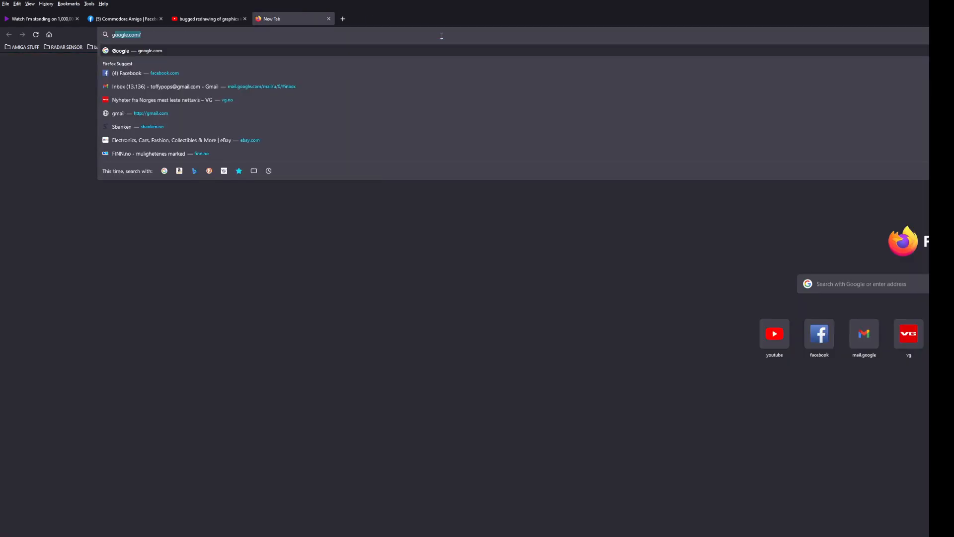
key("Return")
Search Google for "how to see how much video memory is in use on nvidia cards".
type("ho")
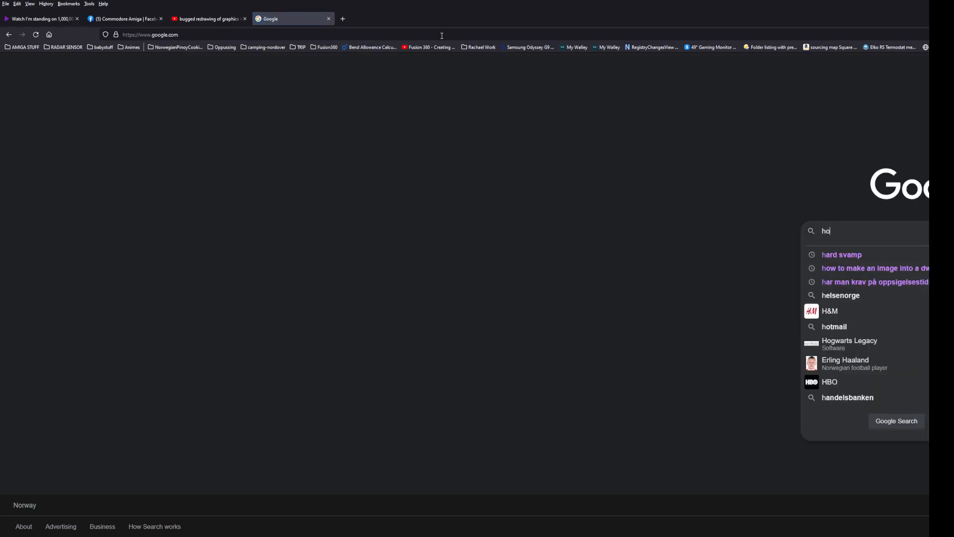
type("w to see how much")
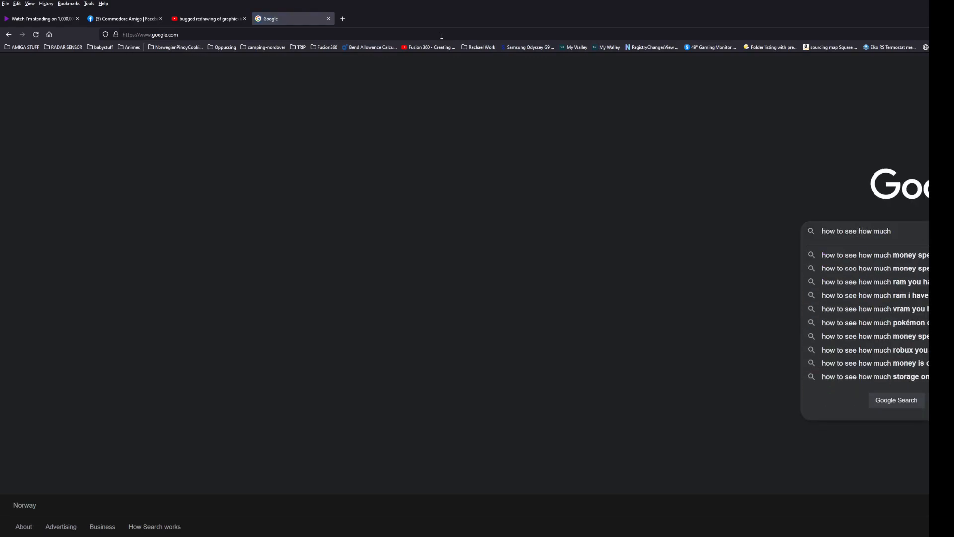
type(" video memory")
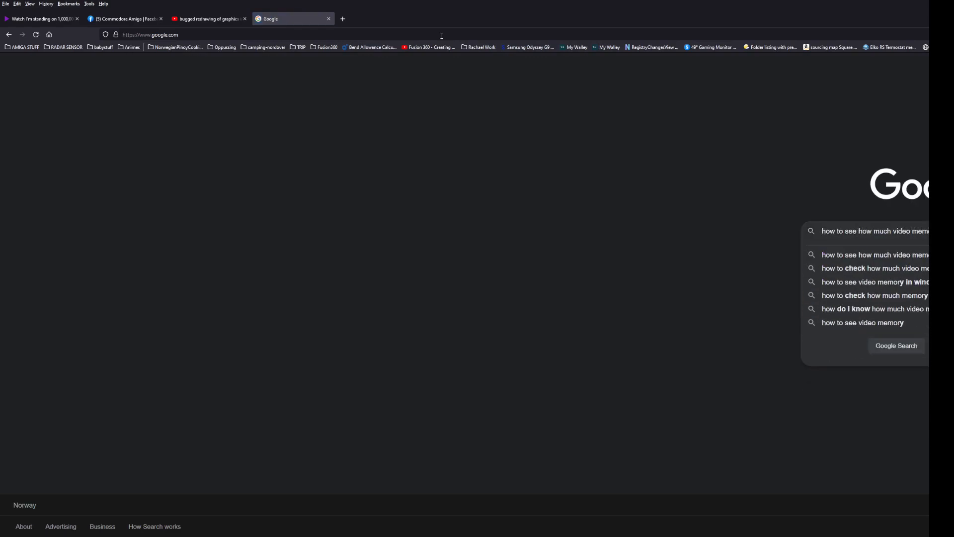
key("Escape")
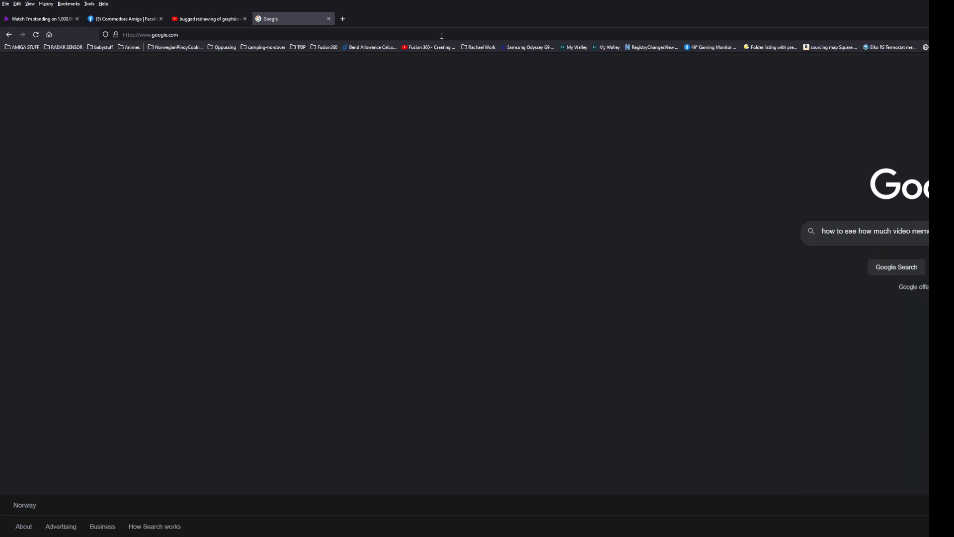
key("Return")
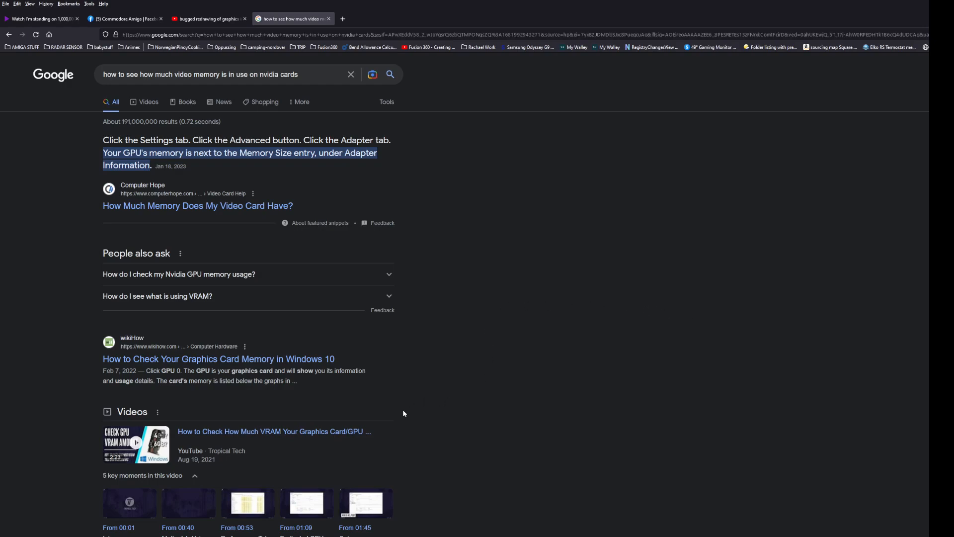
Play the Tropical Tech VRAM video from its Dedicated GPU Memory moment and pause it on the GPU performance view.
scroll(403, 412, "down", 3)
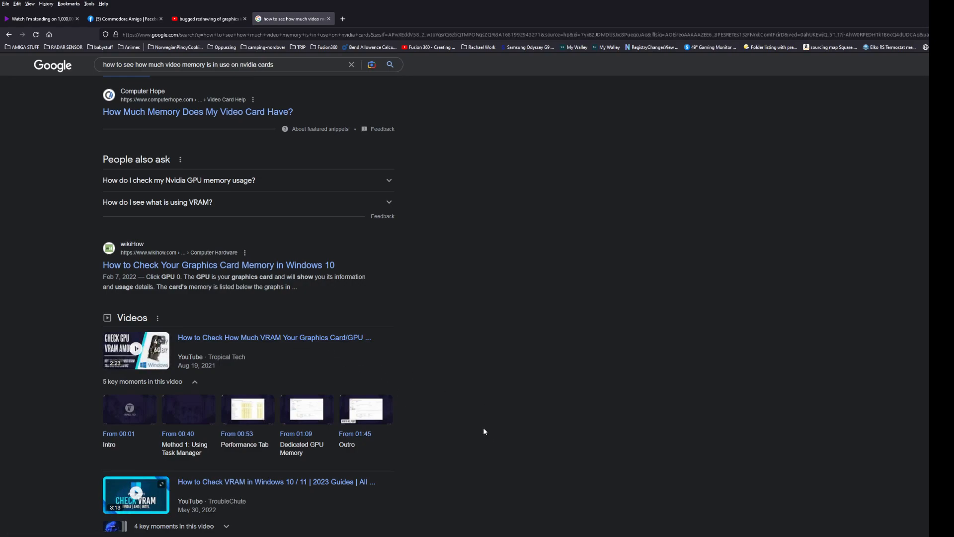
scroll(484, 431, "down", 3)
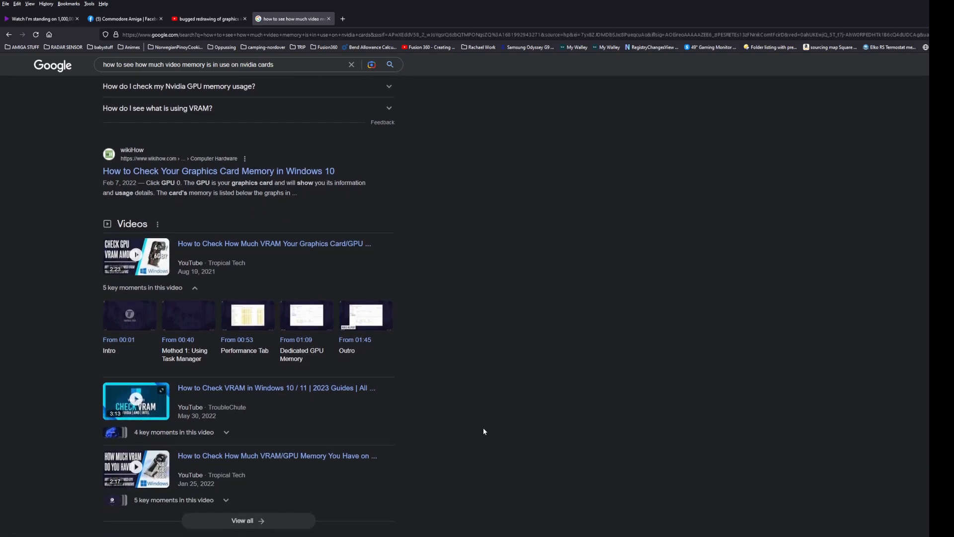
left_click(299, 317)
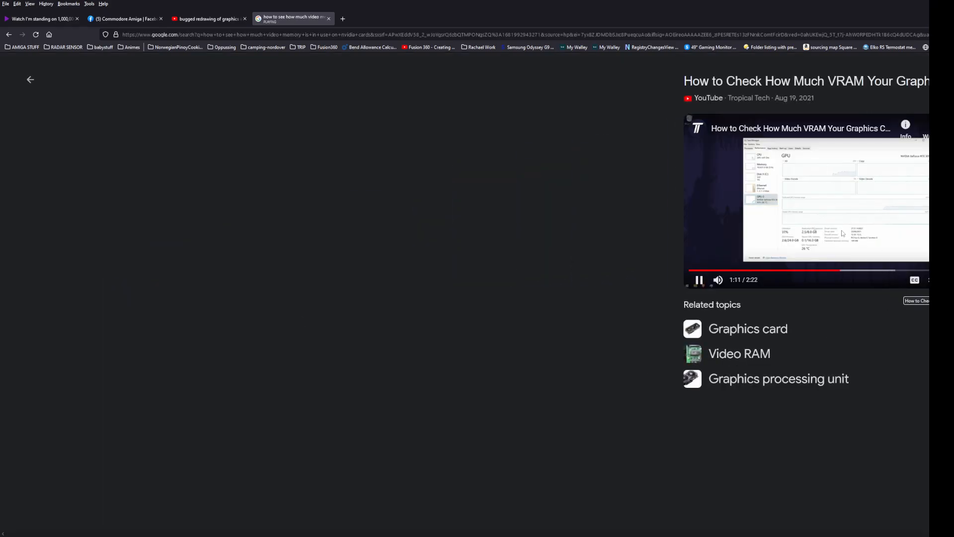
left_click(824, 214)
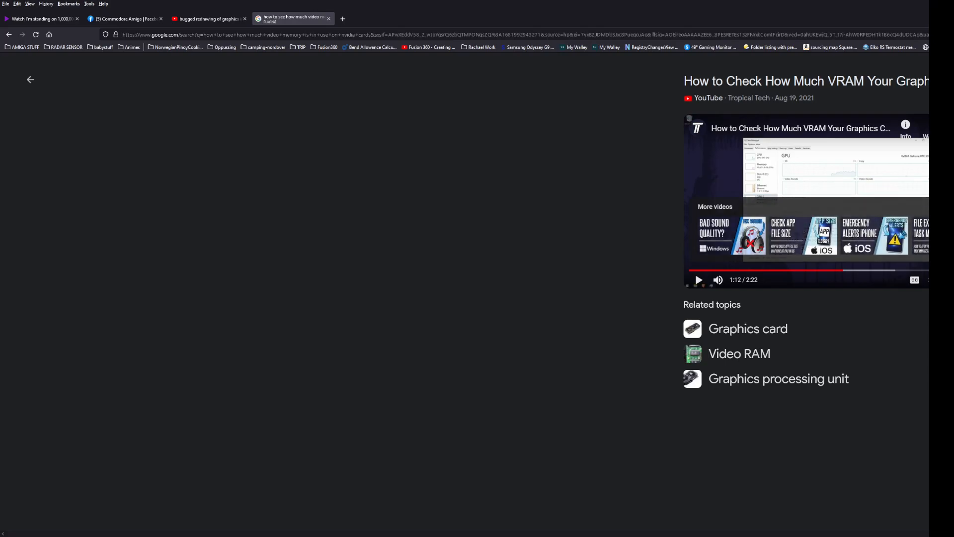
Open Task Manager, examine GPU 0's dedicated and shared memory usage in the maximized window, and return to the browser.
key("ctrl+shift+Escape")
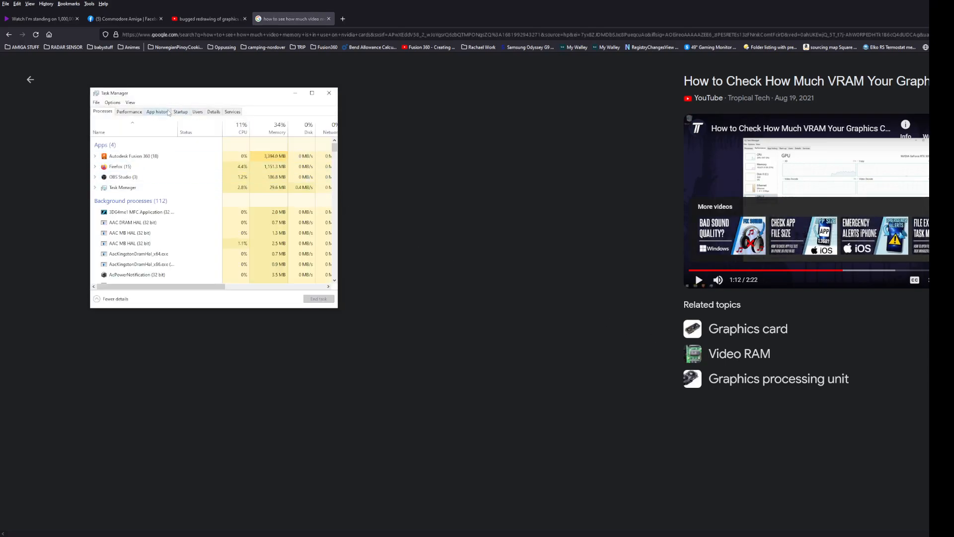
left_click(135, 112)
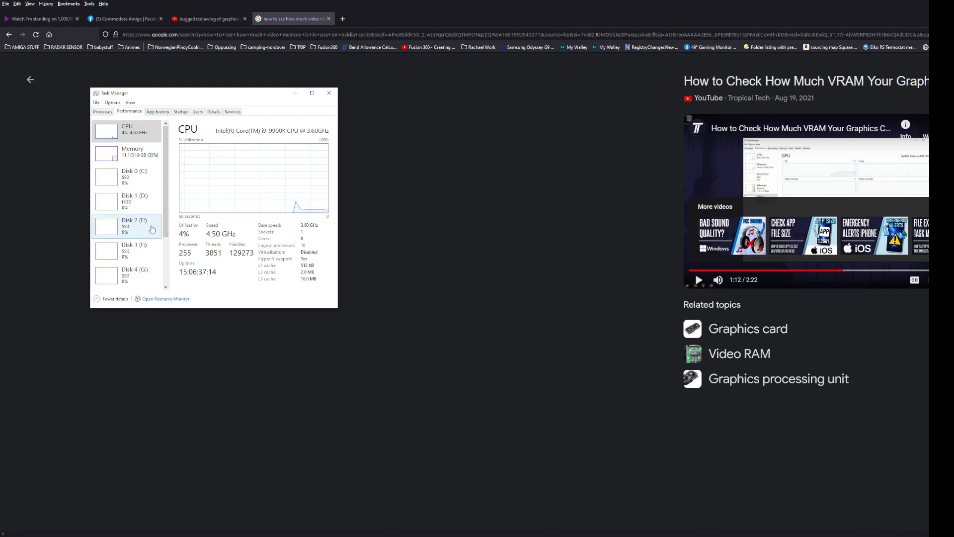
scroll(168, 189, "down", 3)
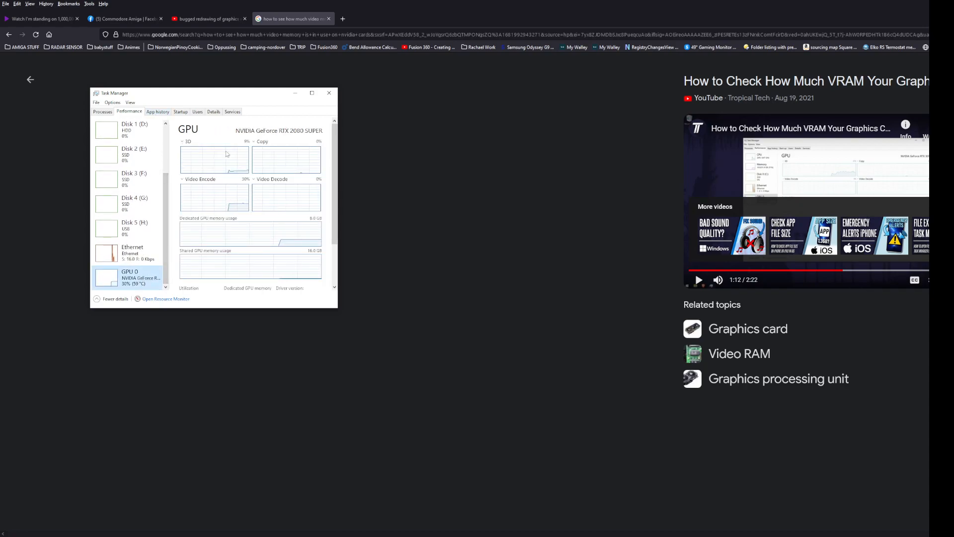
double_click(208, 93)
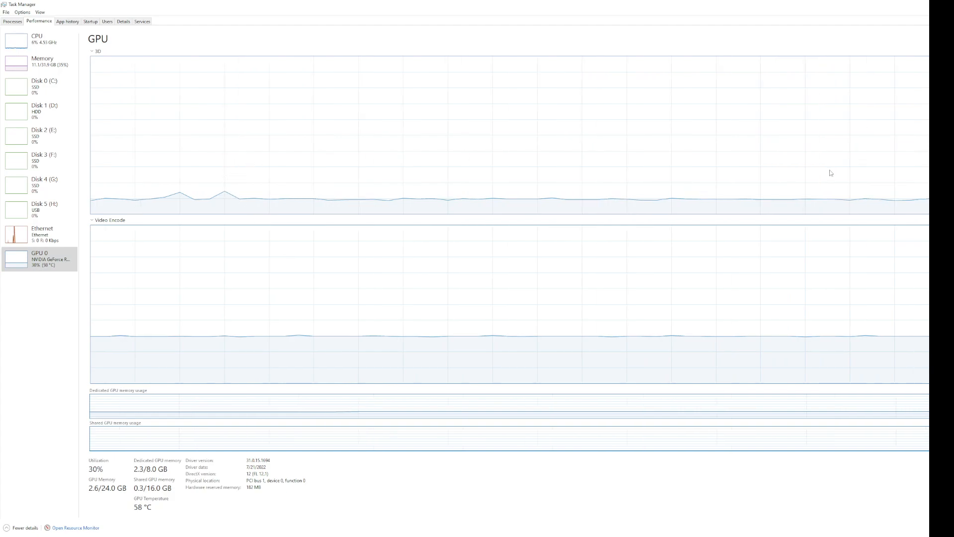
key("alt+Tab")
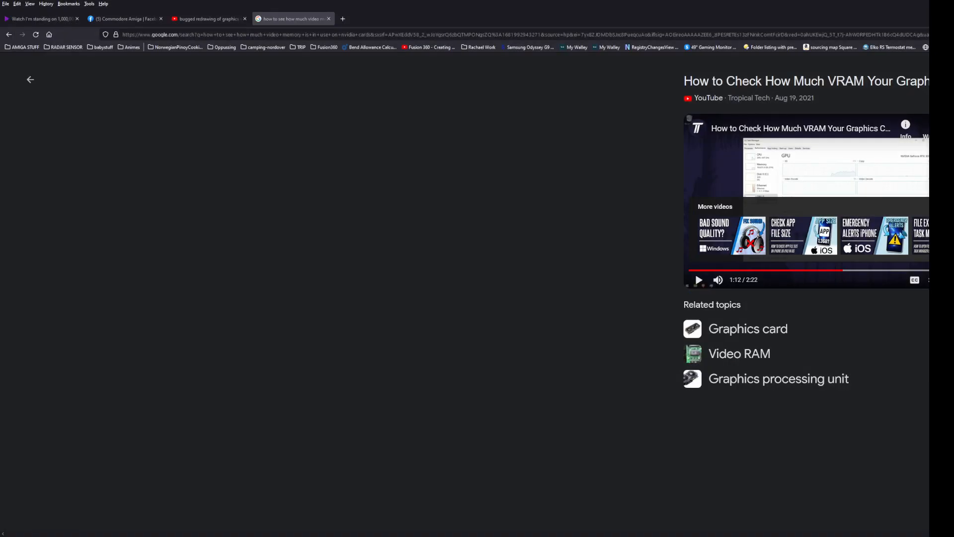